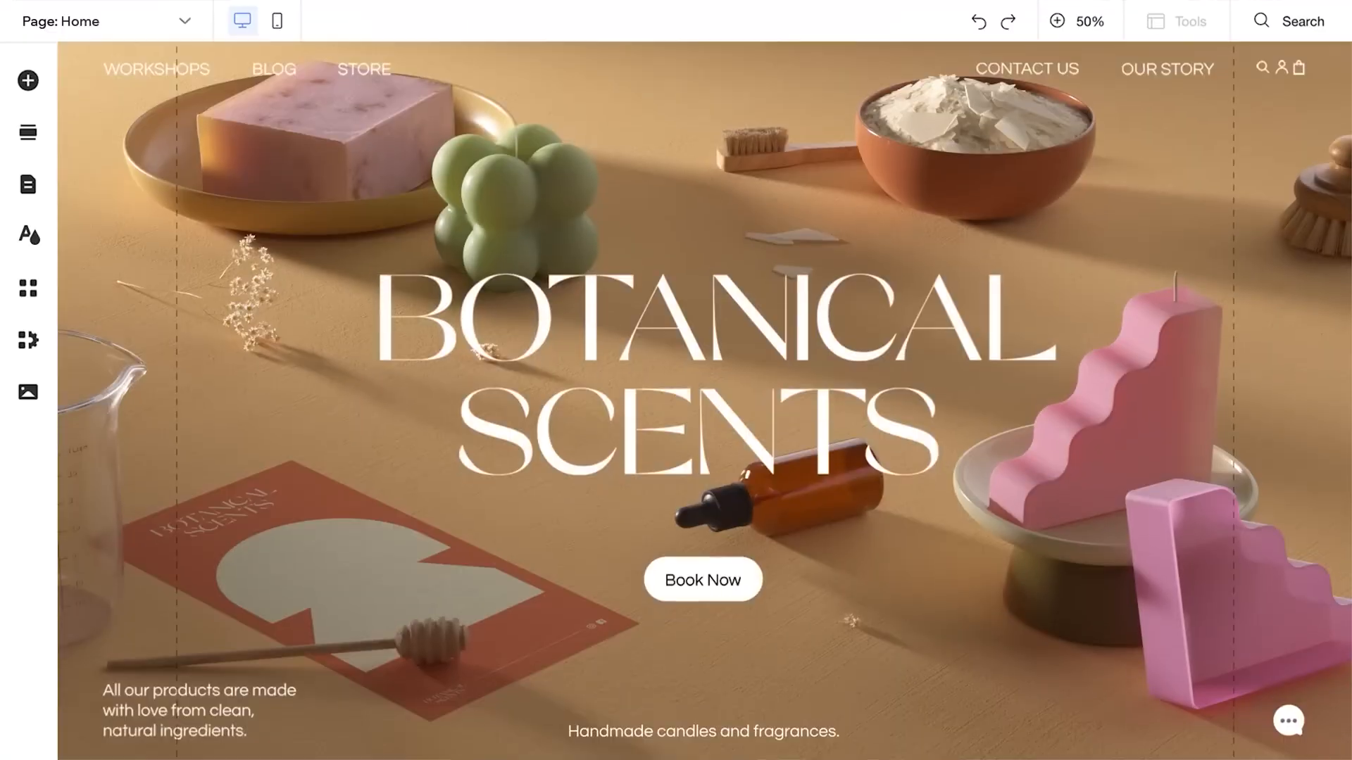
Look through the Botanical Scents site's soaps and candles and its workshops, and open booking for the Skincare Workshop
{"action": "scroll", "coordinate": [704, 395], "scroll_direction": "down", "scroll_amount": 10}
{"action": "left_click", "coordinate": [44, 247]}
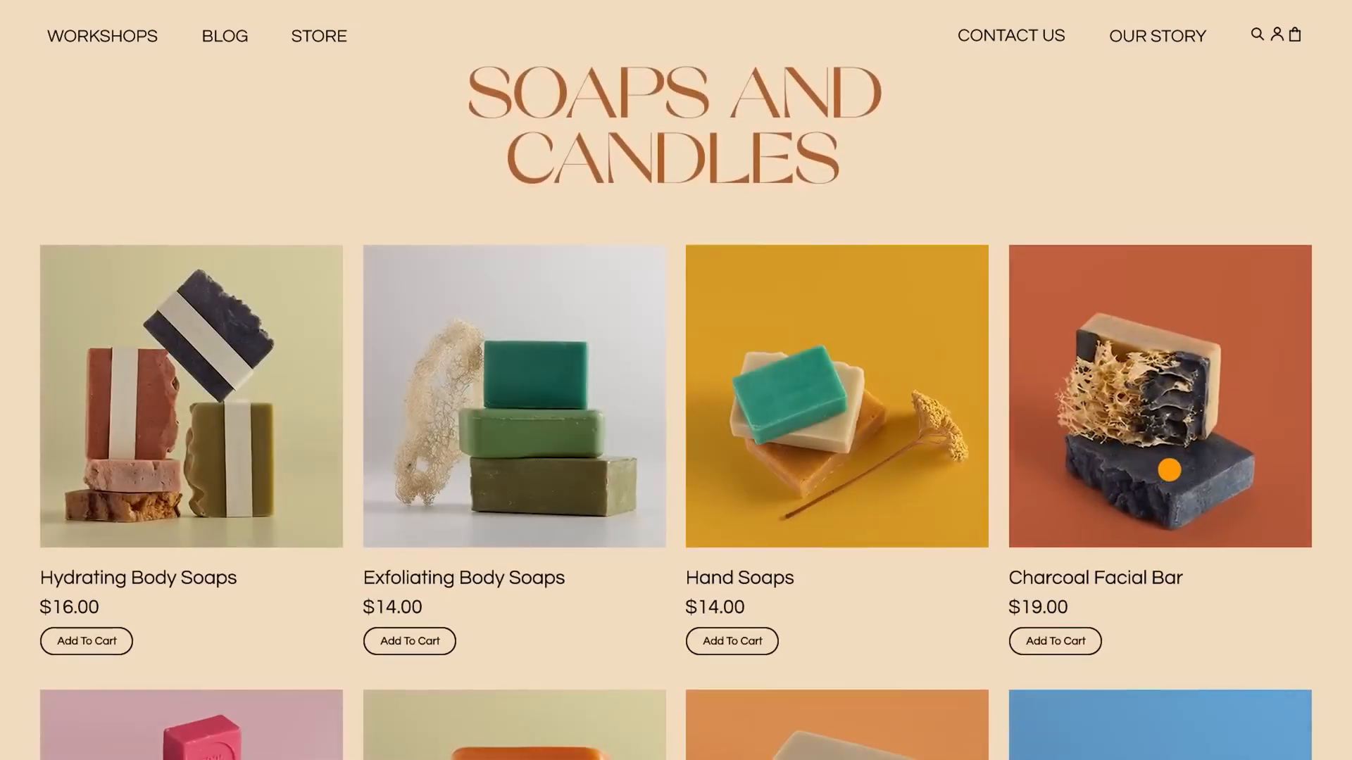
{"action": "left_click", "coordinate": [1169, 471]}
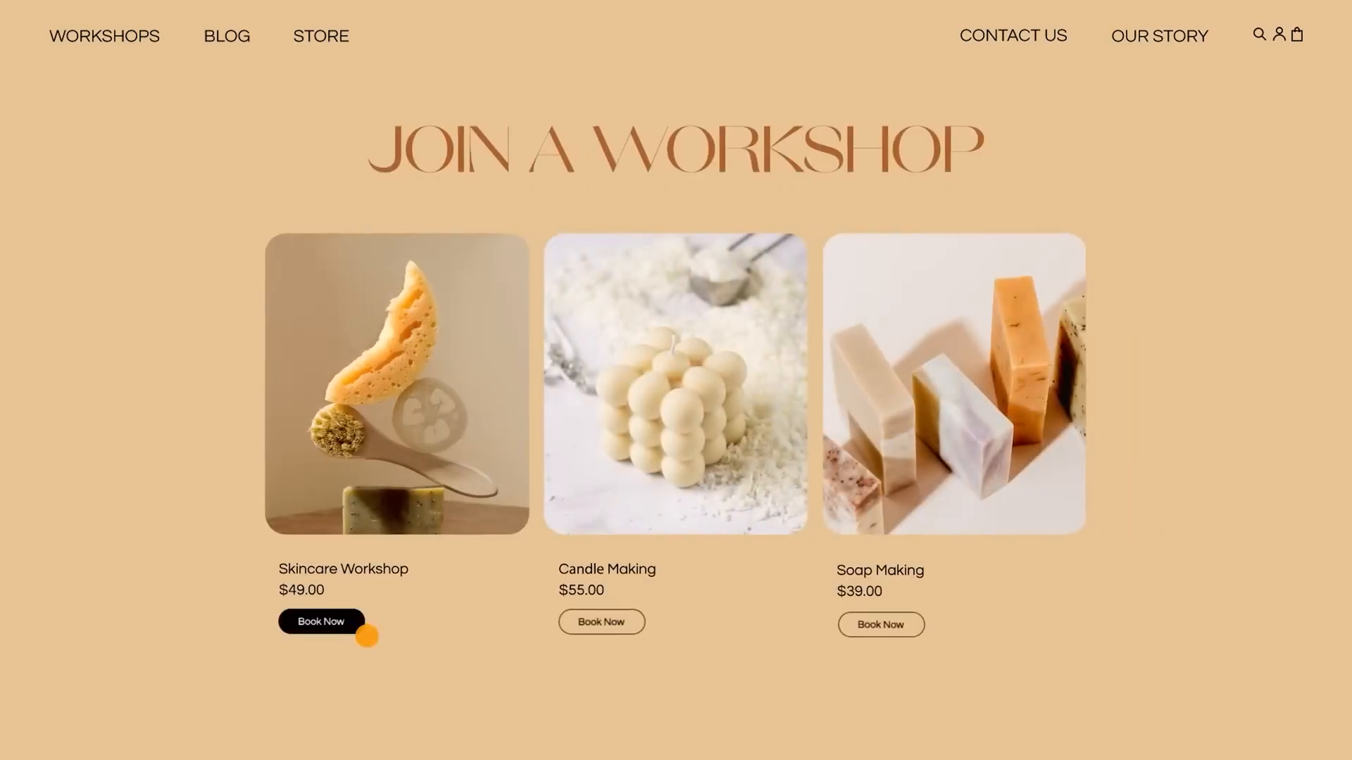
{"action": "left_click", "coordinate": [348, 629]}
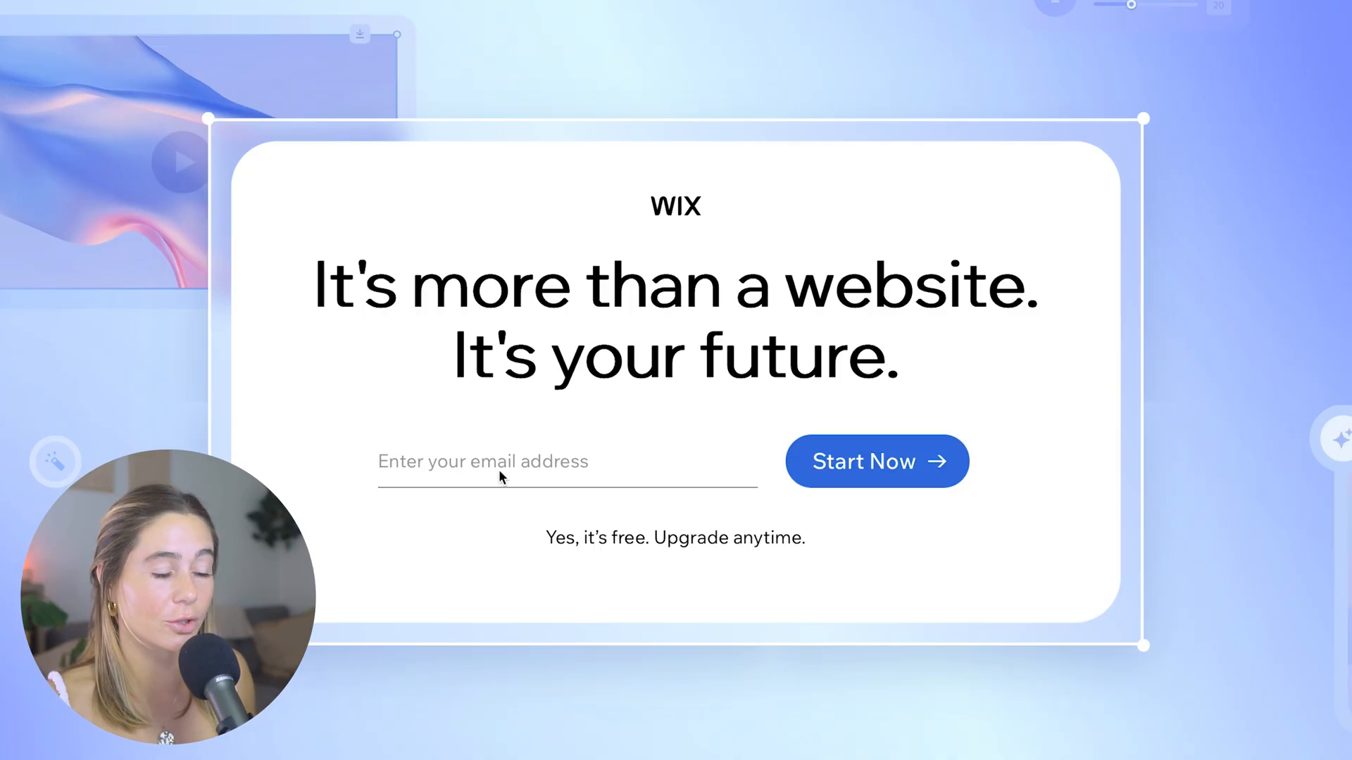
Enter the account e-mail address to start with Wix and select The Mind Body Method site for editing
{"action": "left_click", "coordinate": [449, 466]}
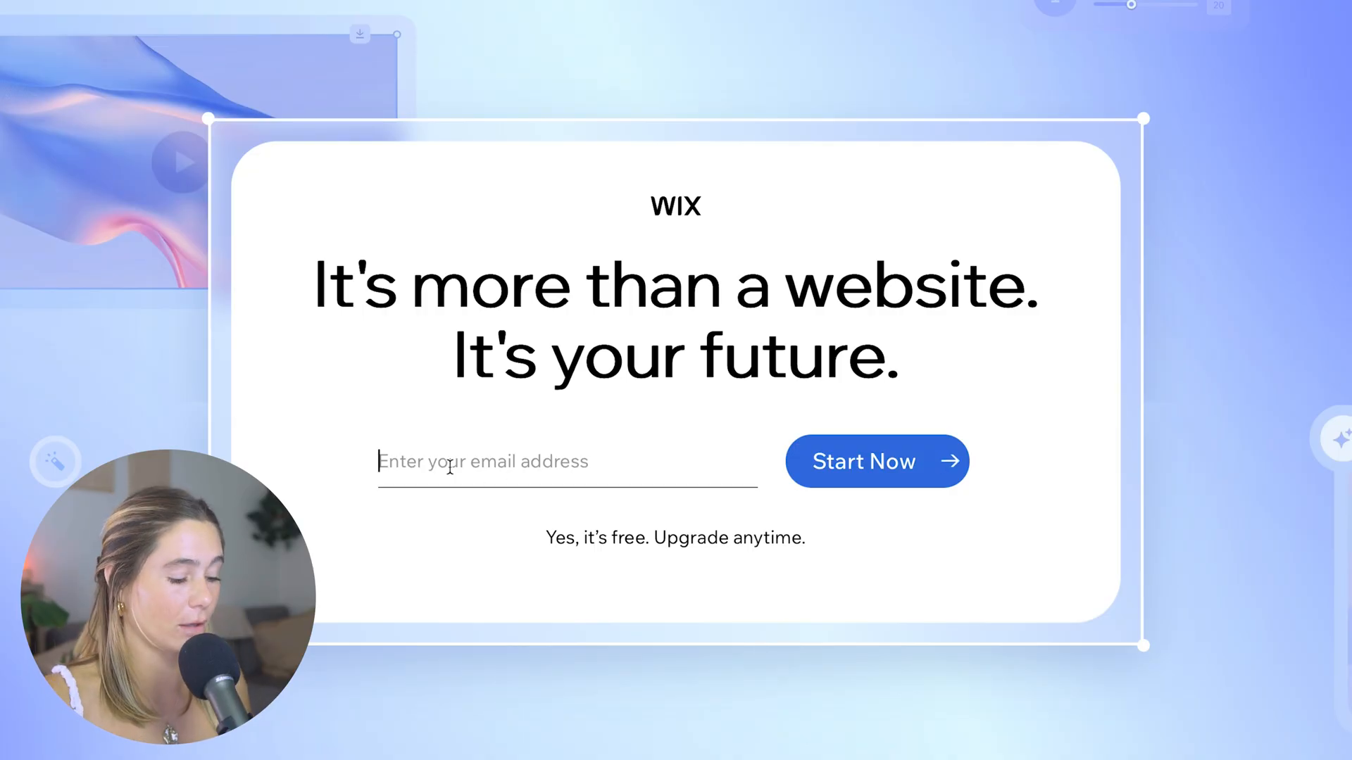
{"action": "key", "text": "ctrl+v"}
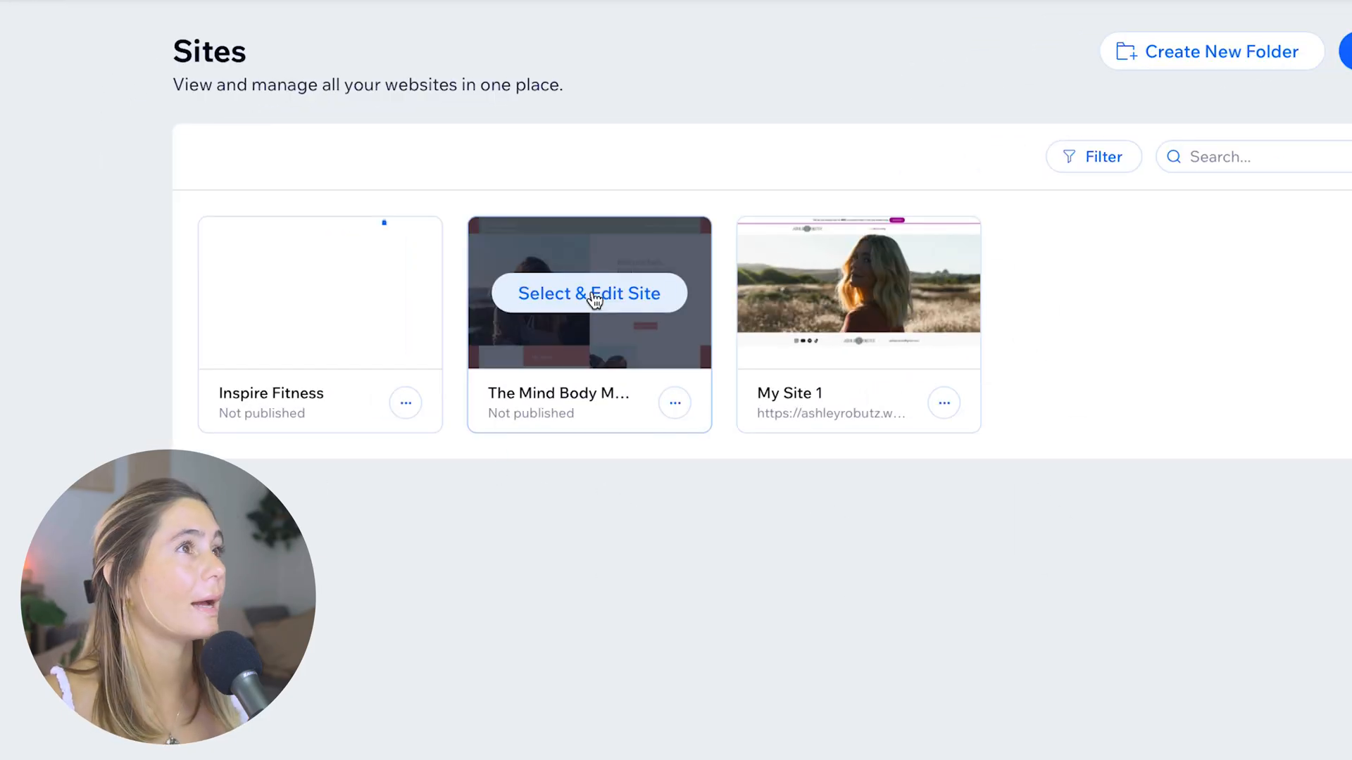
{"action": "left_click", "coordinate": [593, 308]}
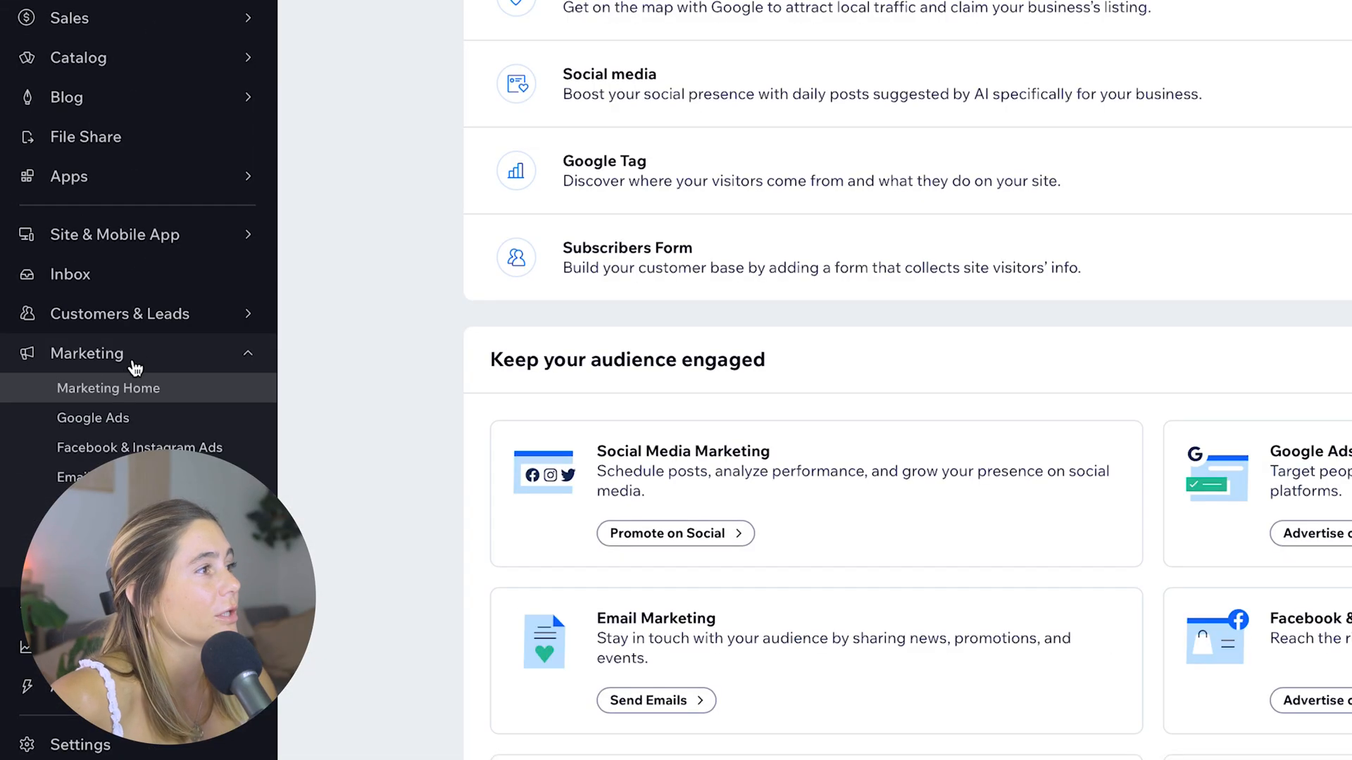
Start the SEO checklist setup from the site's Marketing Home
{"action": "left_click", "coordinate": [110, 363]}
{"action": "left_click", "coordinate": [109, 362]}
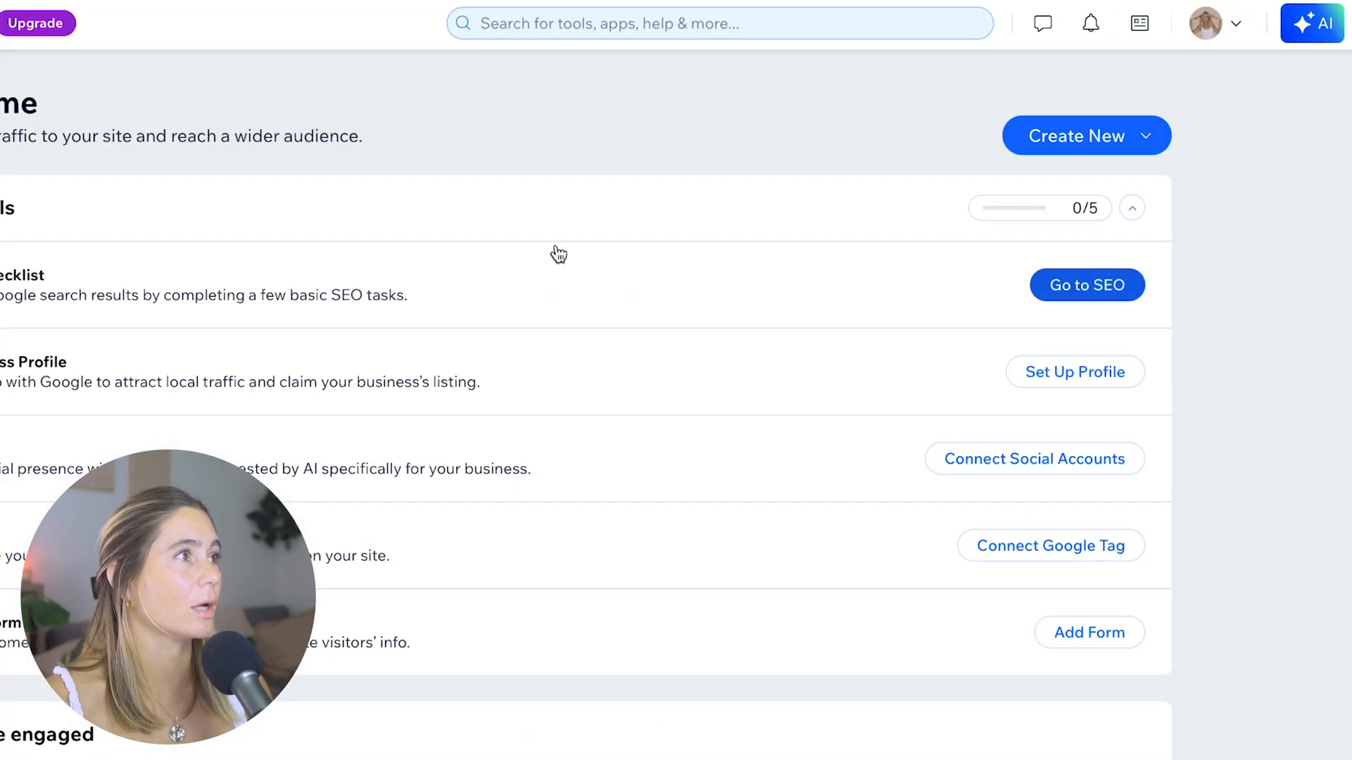
{"action": "left_click", "coordinate": [1113, 286]}
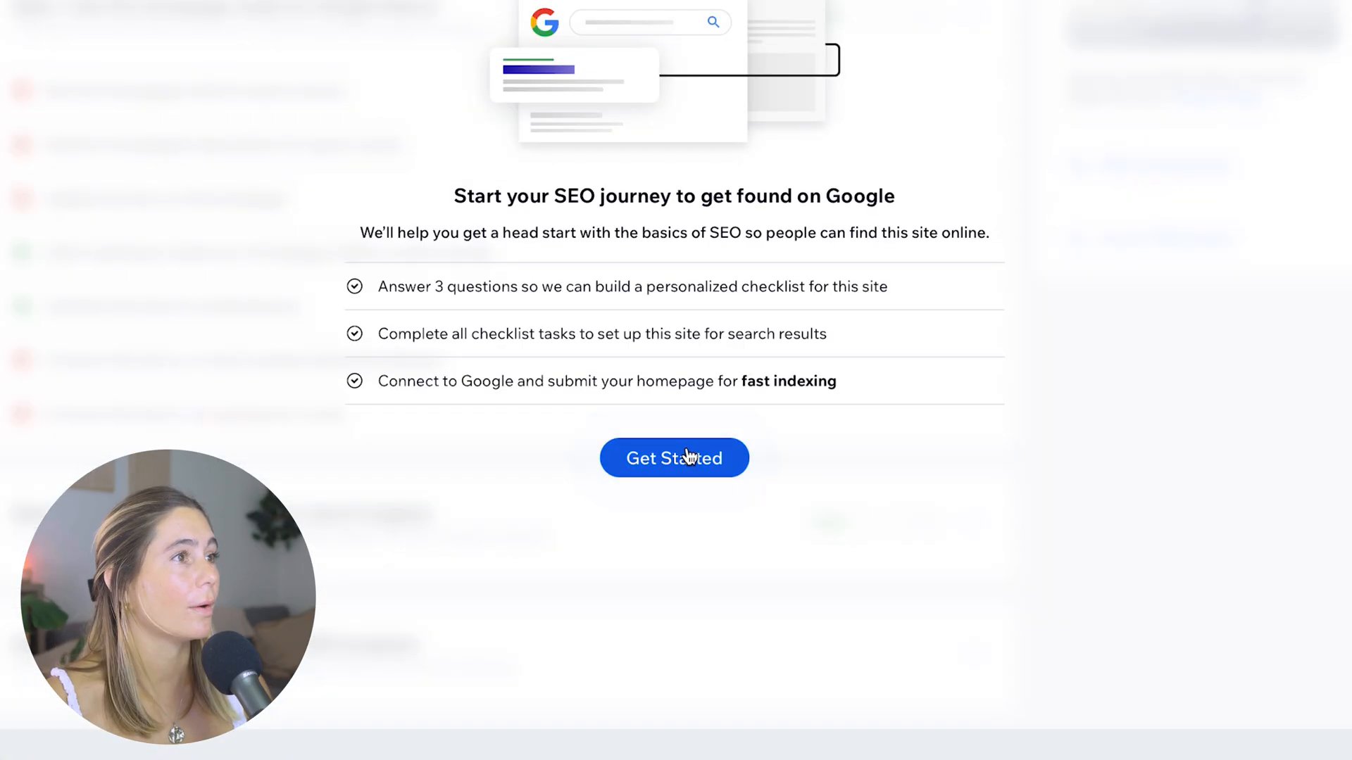
{"action": "left_click", "coordinate": [689, 456]}
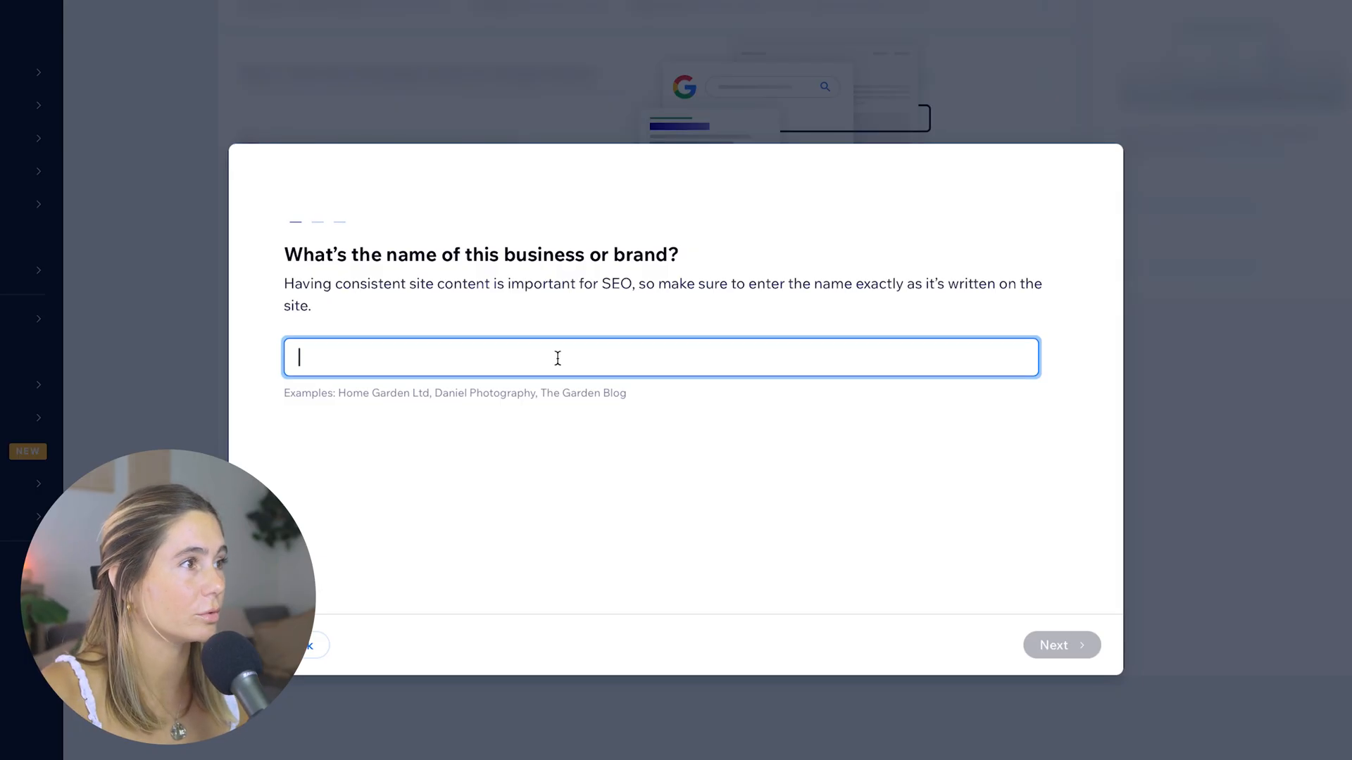
Enter The Mind Body Coaching Method as the business name and set it to serve customers nationwide, worldwide or only online
{"action": "type", "text": "The Mind Body Coaching Me"}
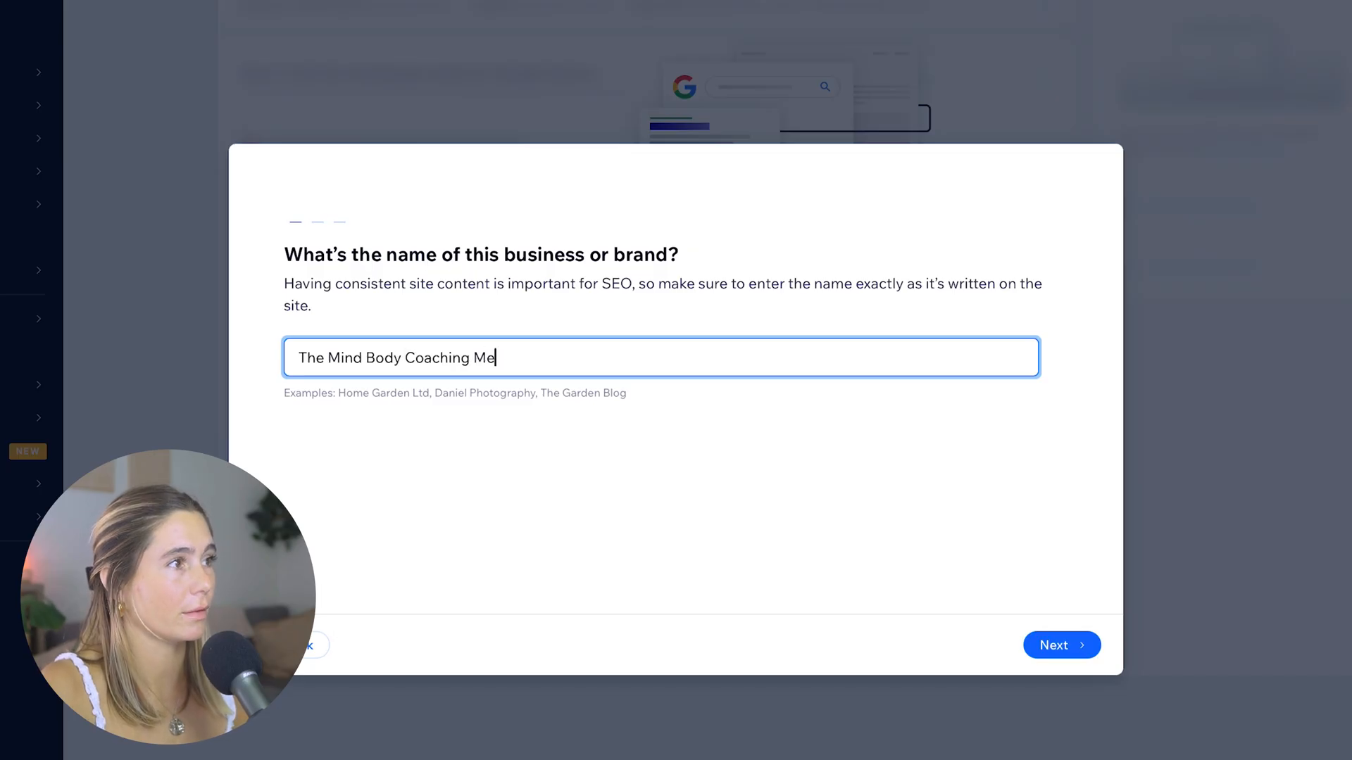
{"action": "type", "text": "thod"}
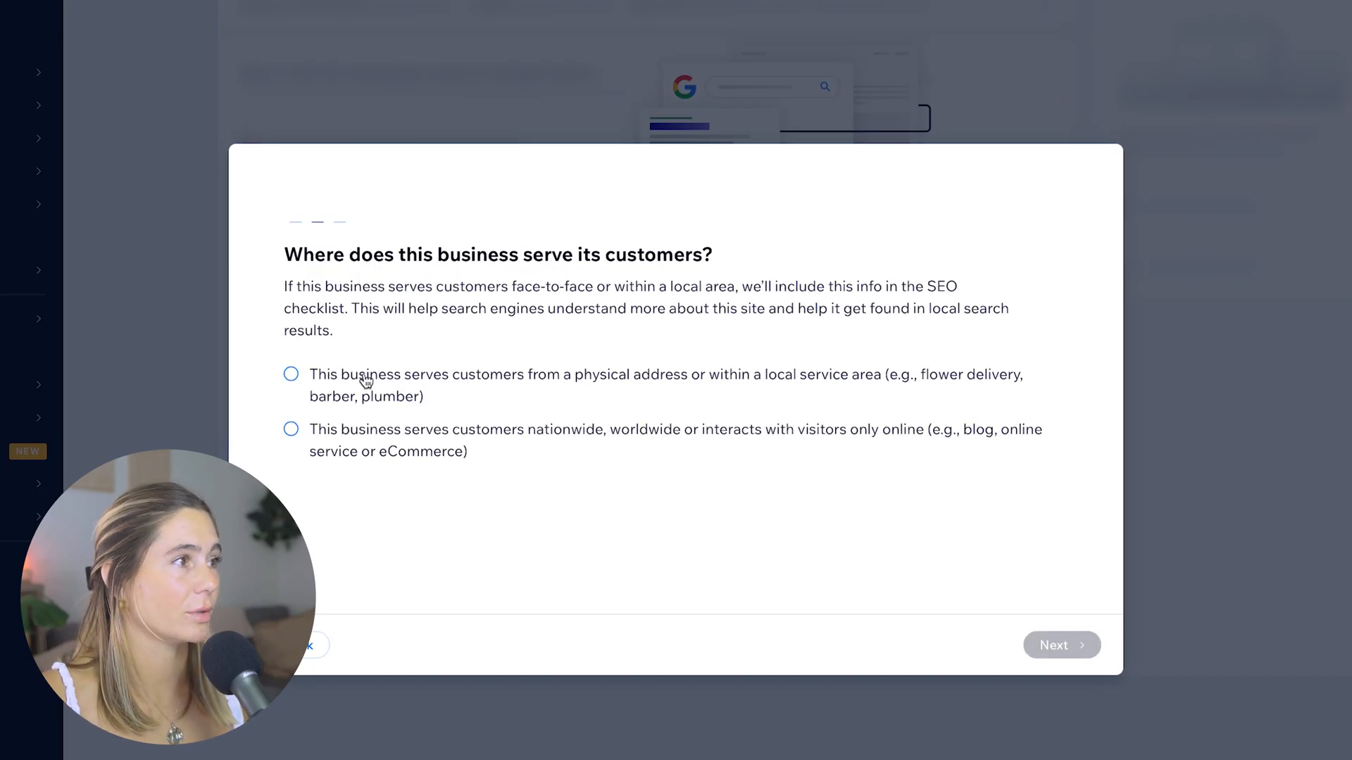
{"action": "left_click", "coordinate": [448, 456]}
{"action": "left_click", "coordinate": [1061, 653]}
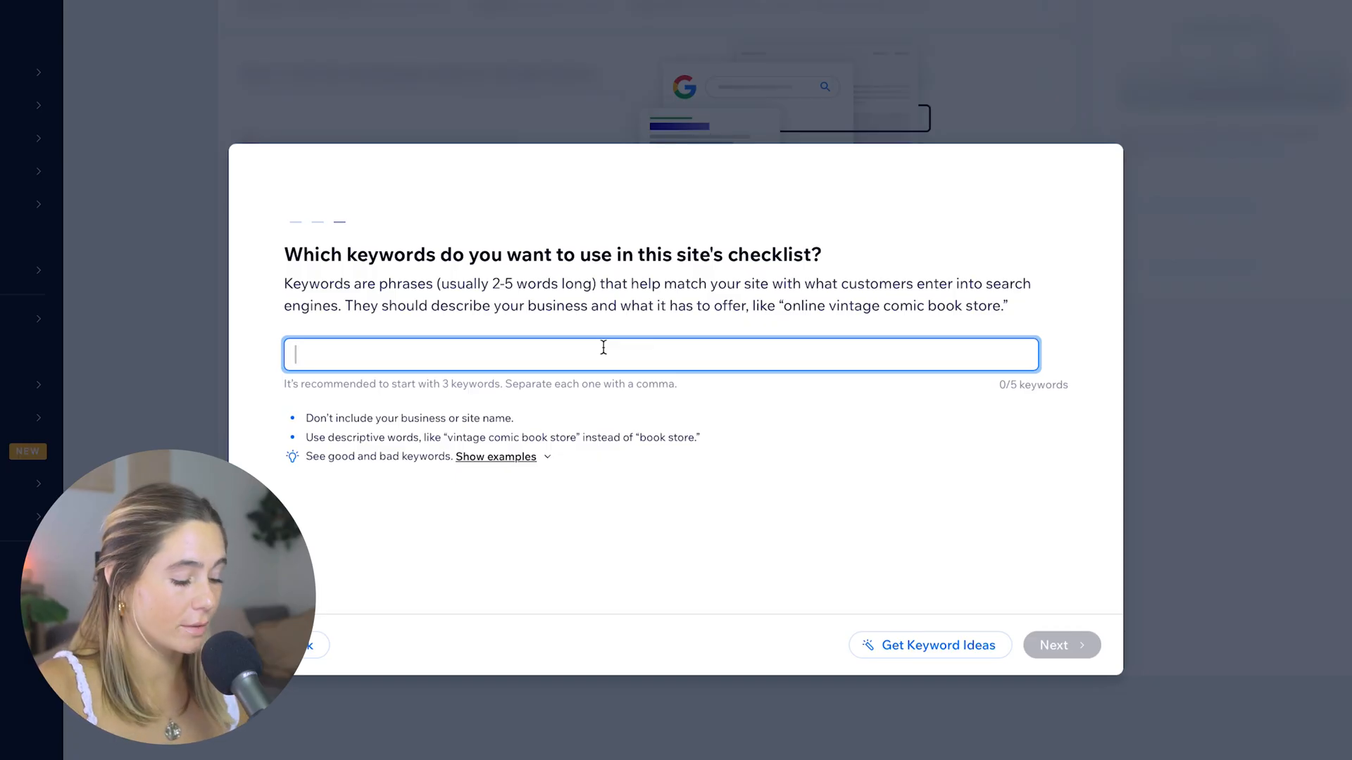
Submit the keywords mind body caoching, how to lose weight, how to gain confidence, weight loss through mindset and boyd image confidence
{"action": "type", "text": "mind bod"}
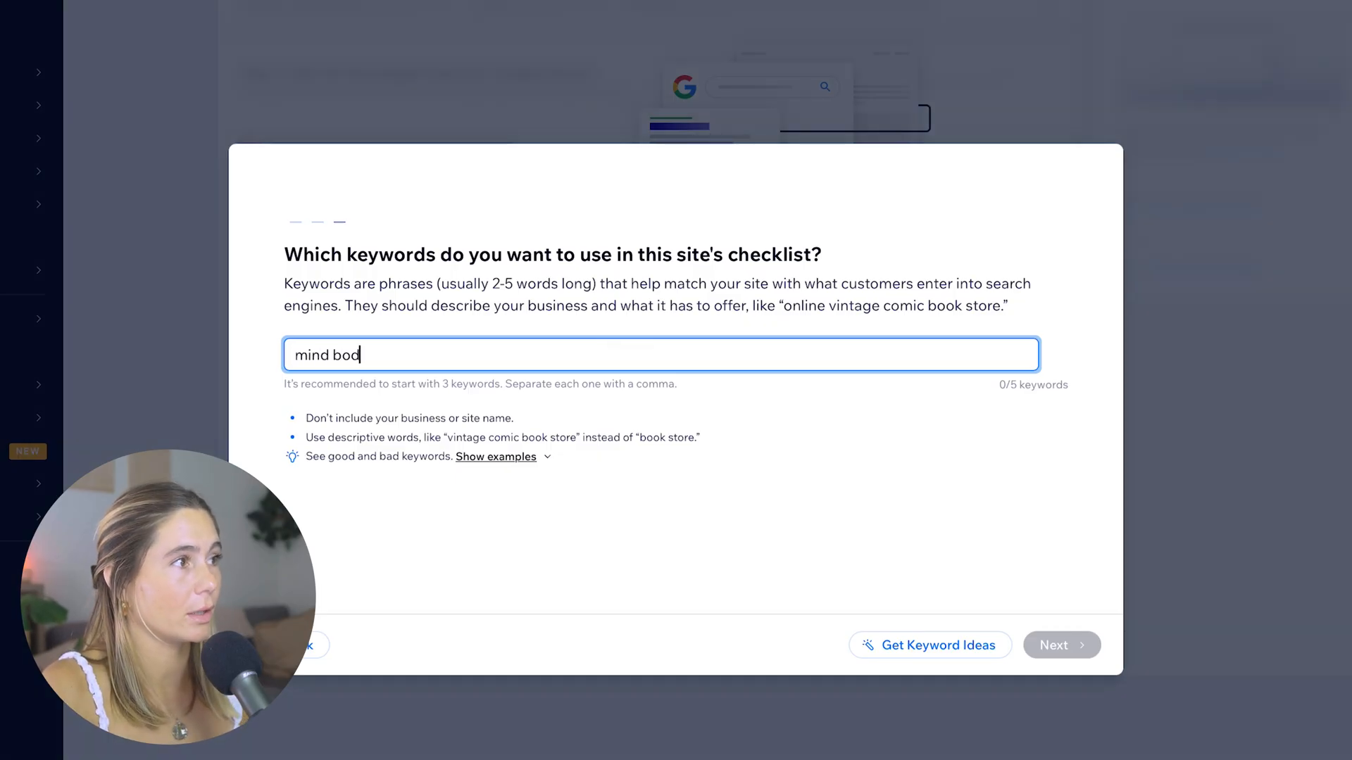
{"action": "type", "text": "y caoching,how to lose"}
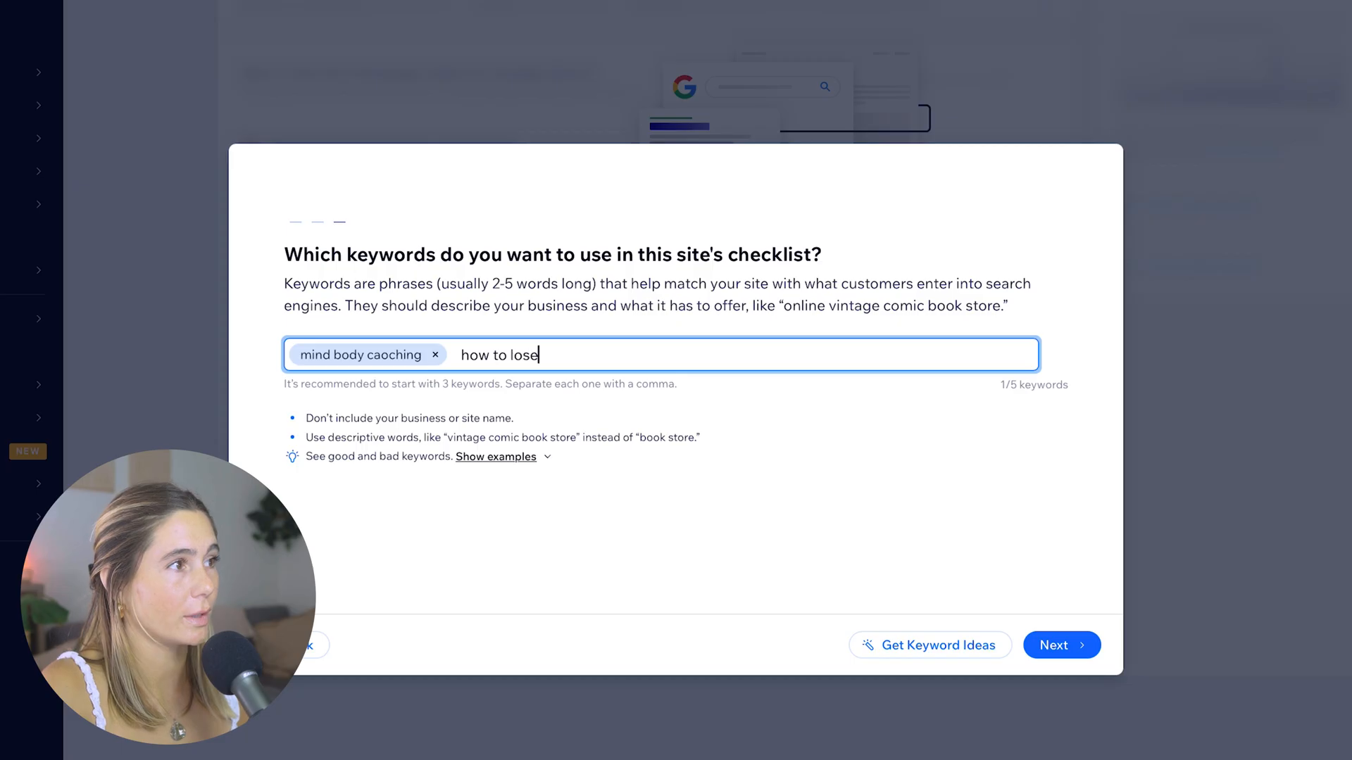
{"action": "type", "text": " weight,how to gain confiden"}
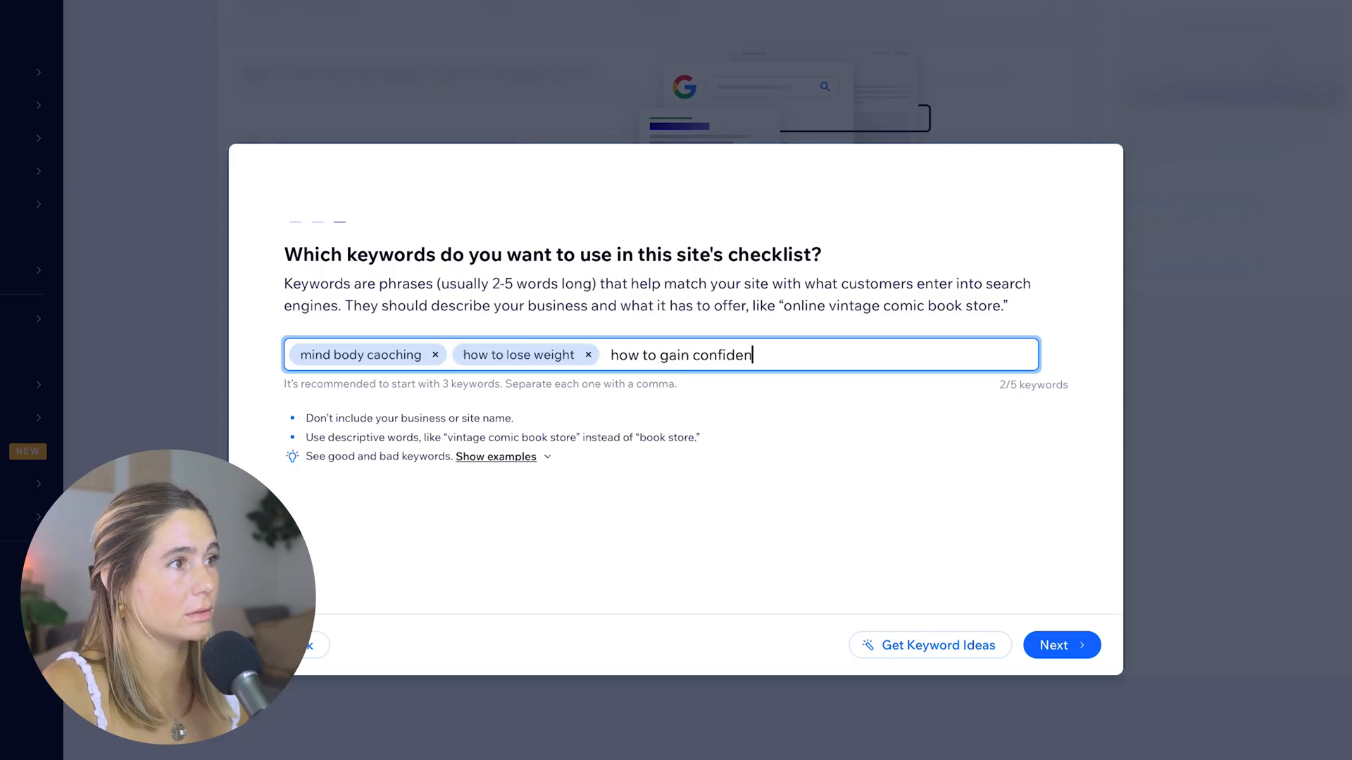
{"action": "type", "text": "ce,weight loss through "}
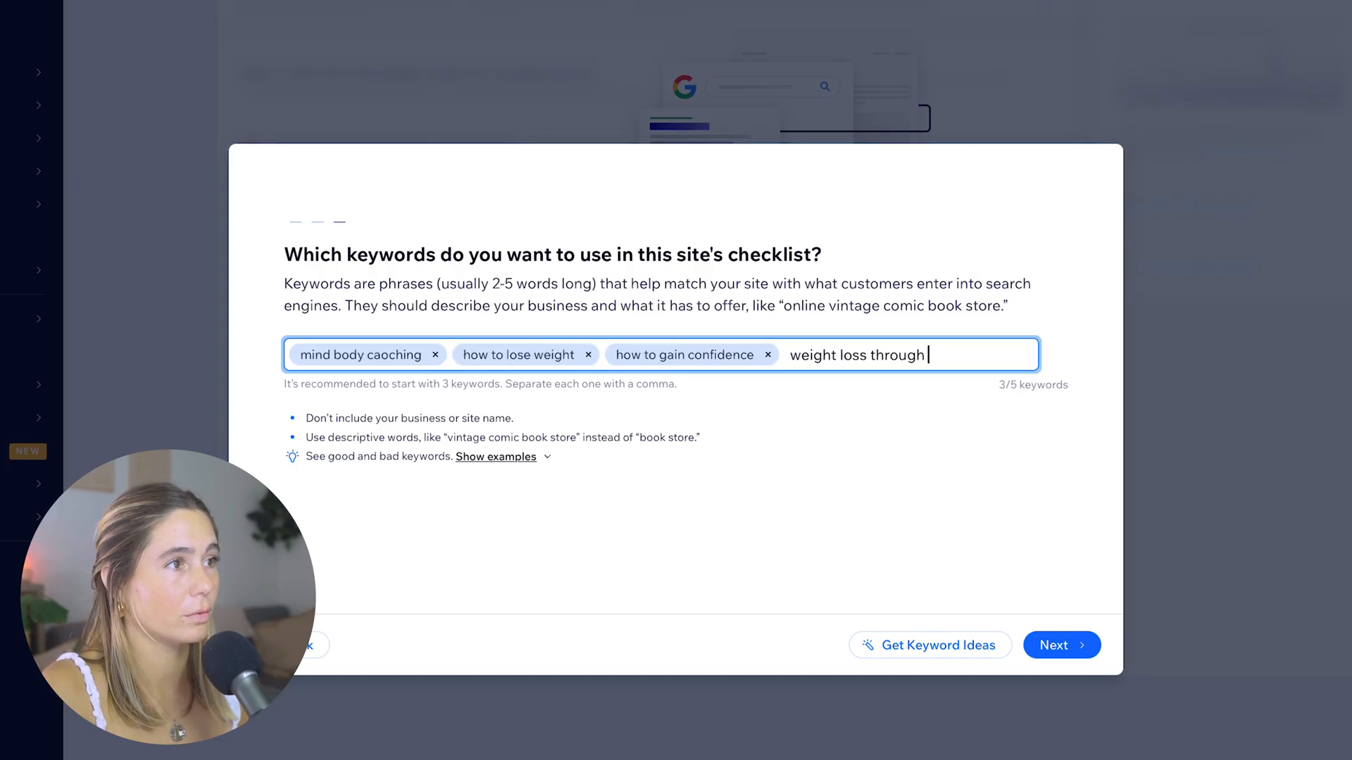
{"action": "type", "text": "mindset,boyd image confidence,"}
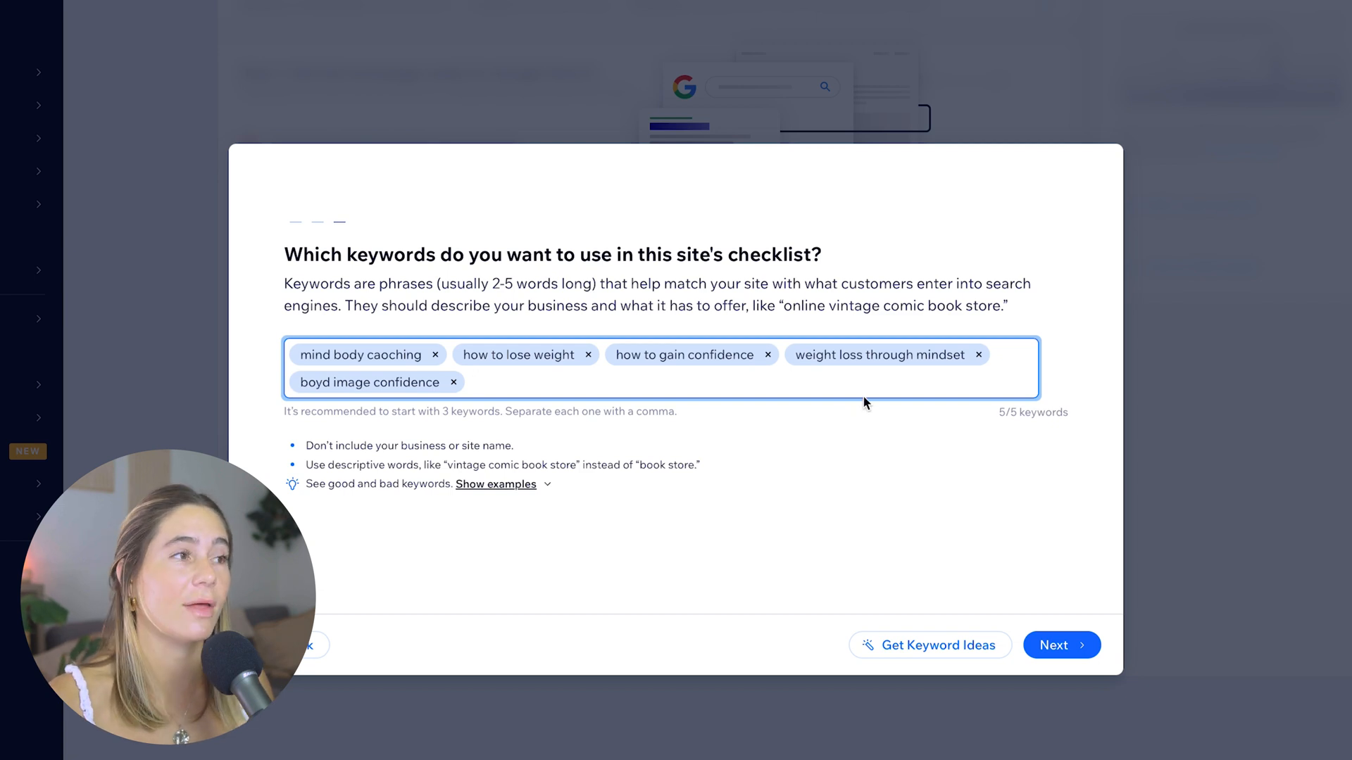
{"action": "left_click", "coordinate": [1062, 645]}
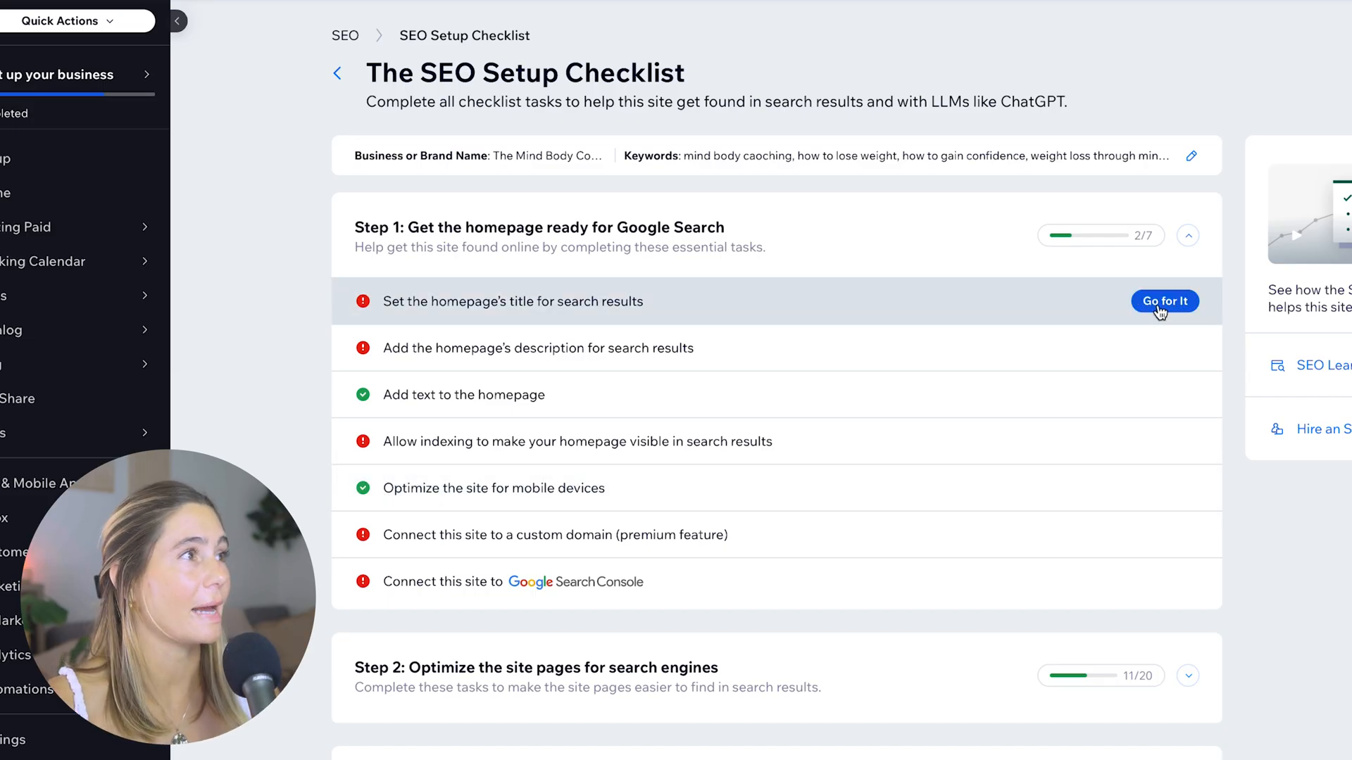
Set the homepage's search title to "The Mind Body Coaching Method | how to lose weight" and apply it
{"action": "left_click", "coordinate": [1161, 303]}
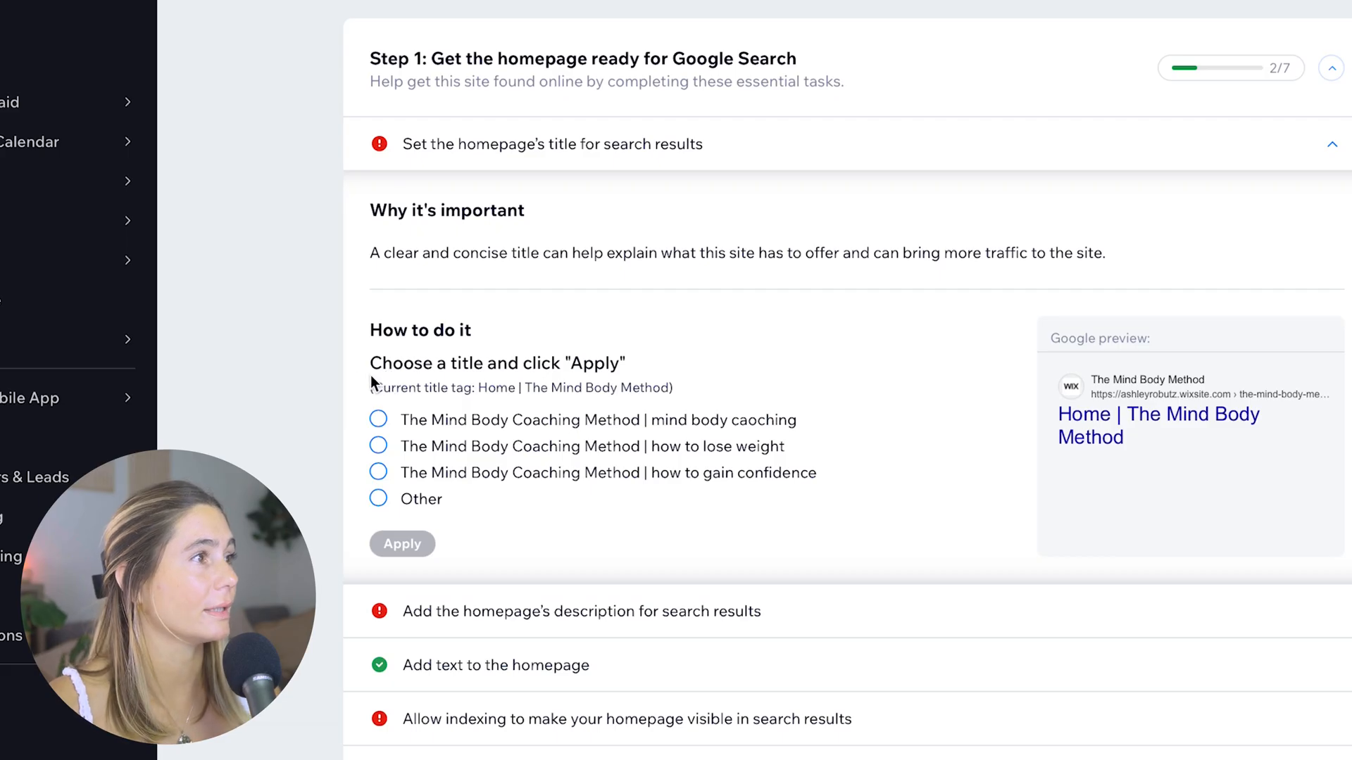
{"action": "left_click_drag", "start_coordinate": [356, 378], "coordinate": [702, 378]}
{"action": "left_click", "coordinate": [505, 327]}
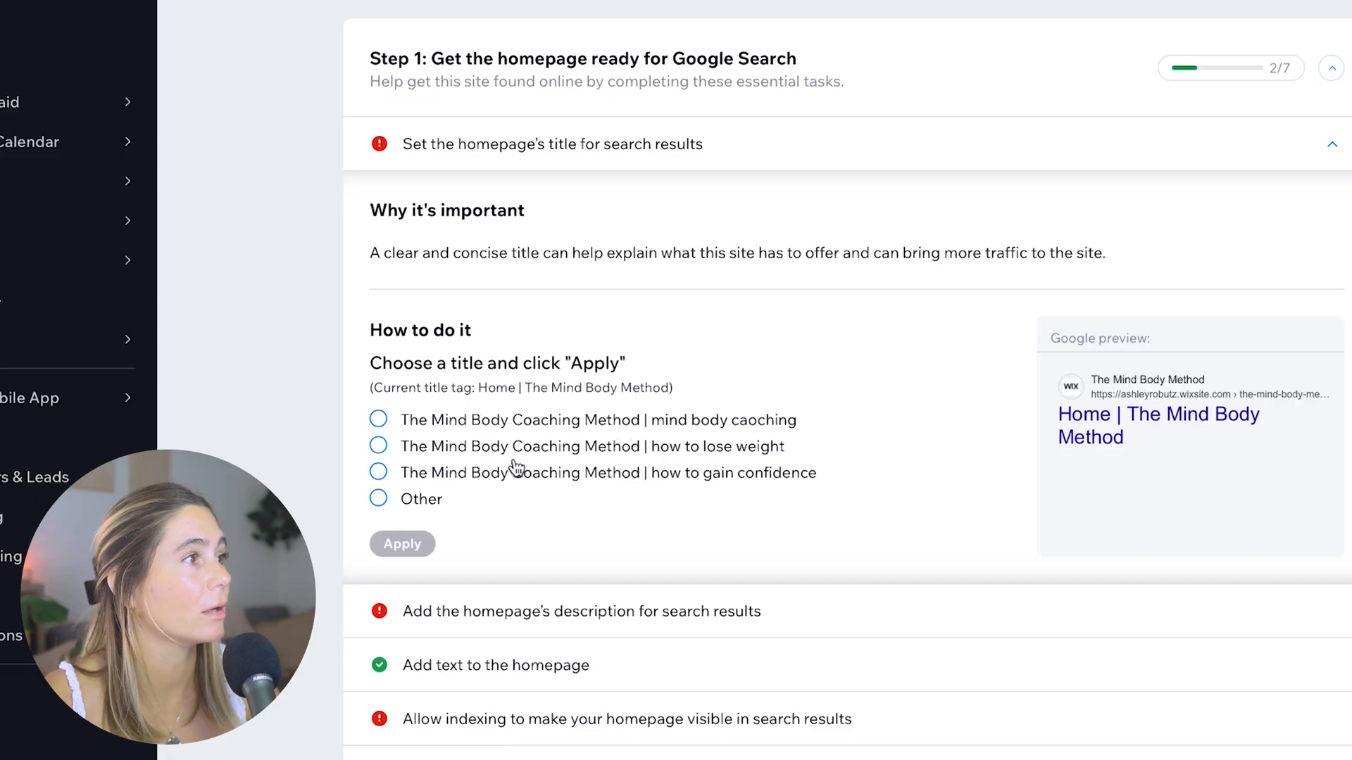
{"action": "left_click", "coordinate": [654, 450]}
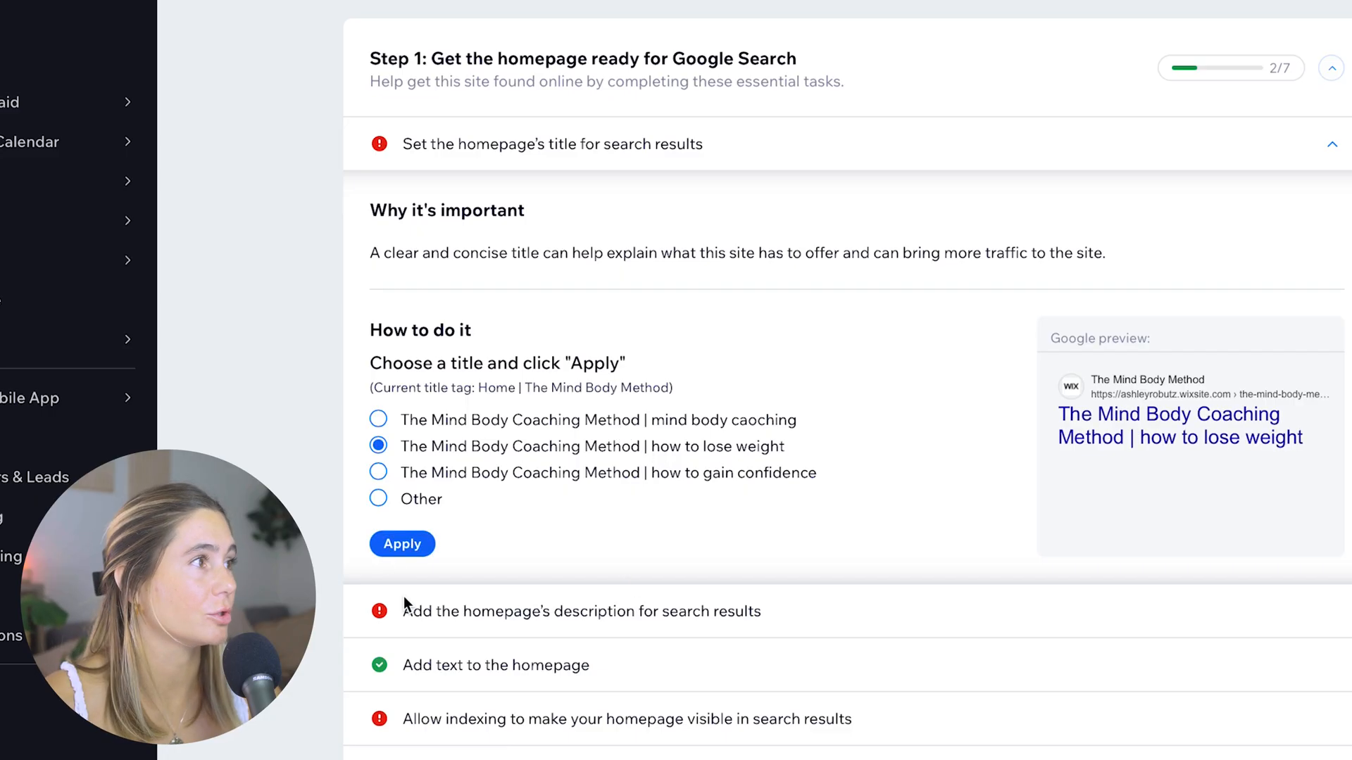
{"action": "left_click", "coordinate": [402, 544]}
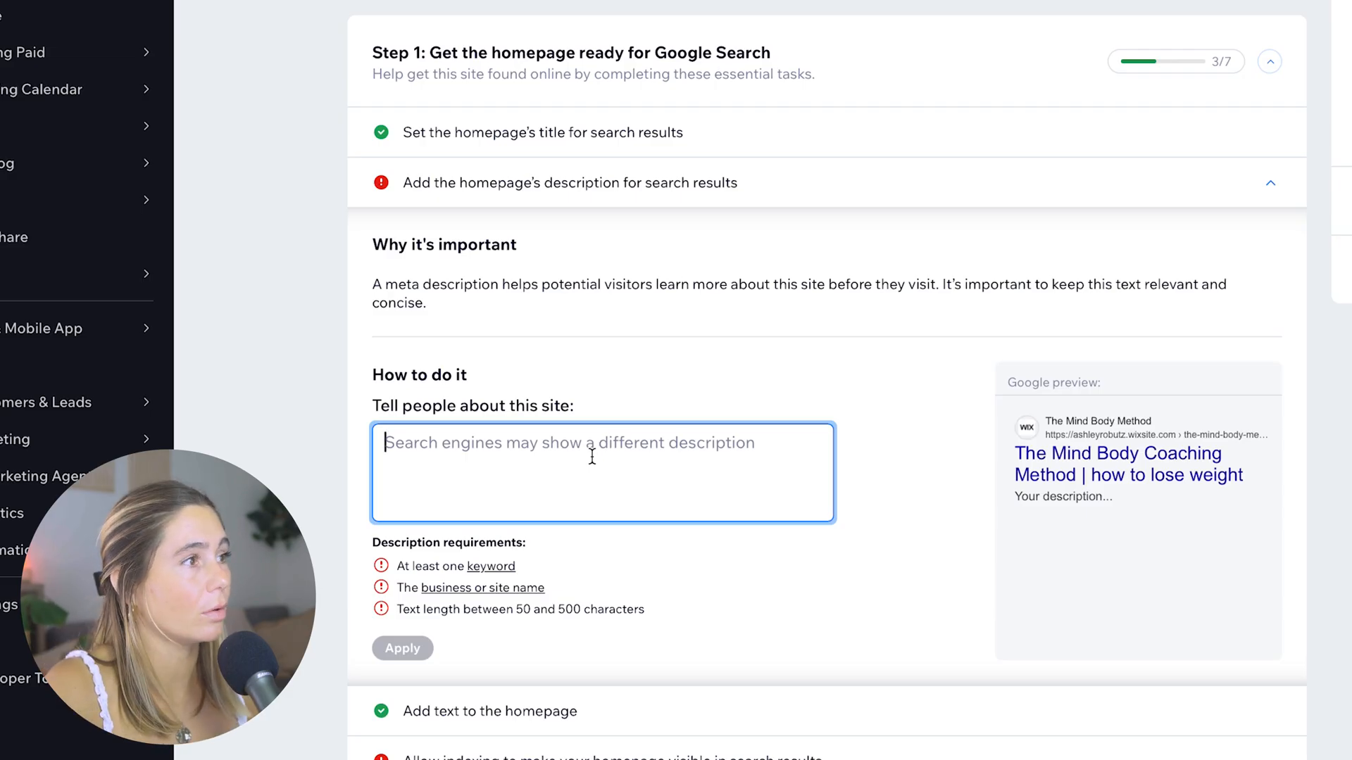
Apply a homepage description presenting The Mind Body Method Coaching as a new way to lose weight, and check the homepage text task
{"action": "type", "text": "Mind body coaching is a new way to lose weight. Instead of fighting against your body, you'll learn how to work with it so your journey becomes easy."}
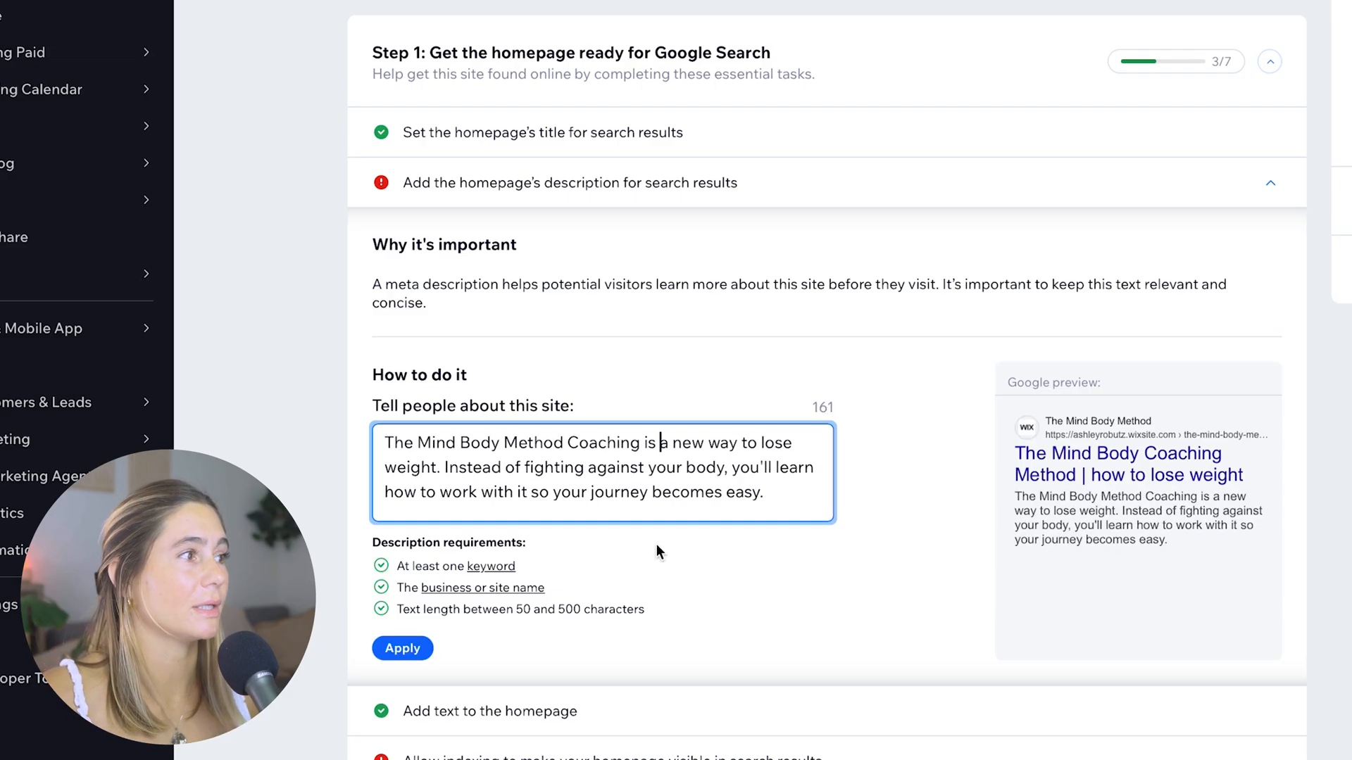
{"action": "left_click", "coordinate": [401, 648]}
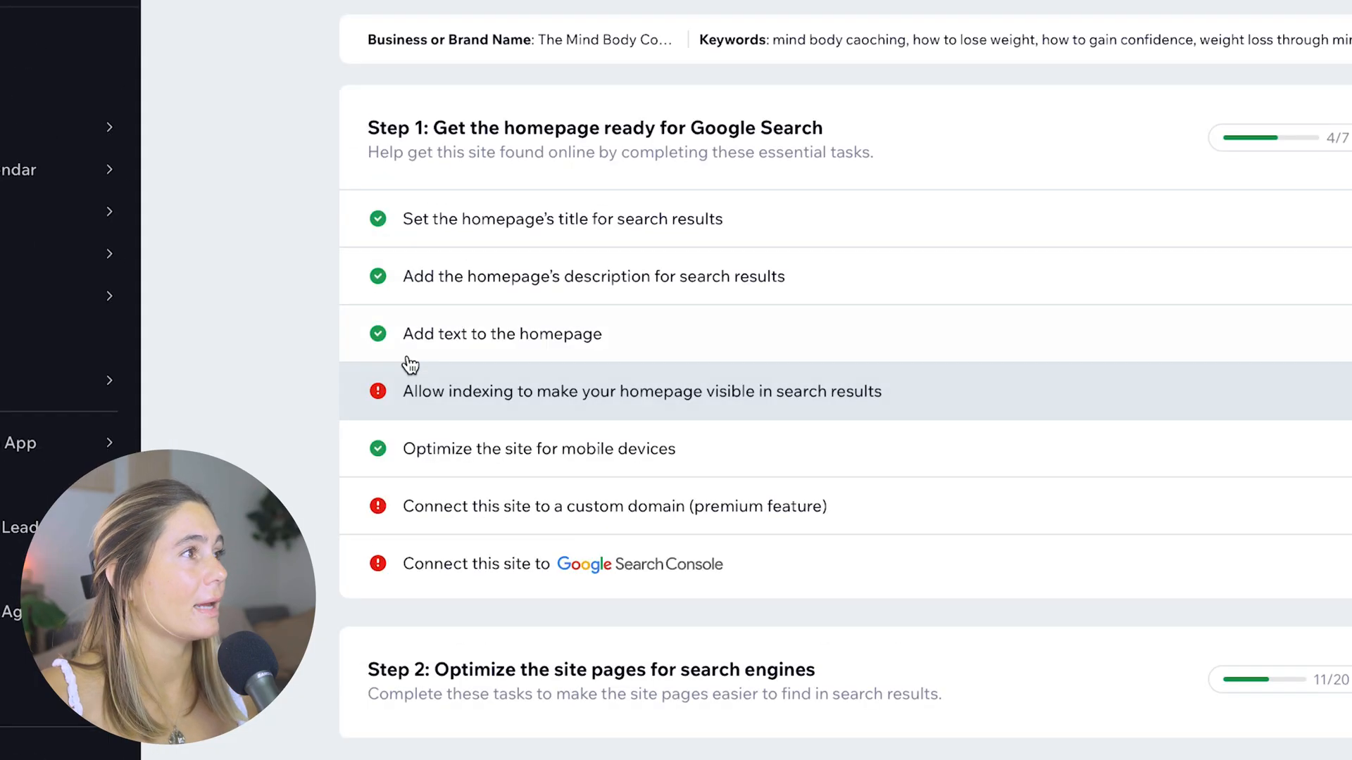
{"action": "left_click", "coordinate": [481, 232]}
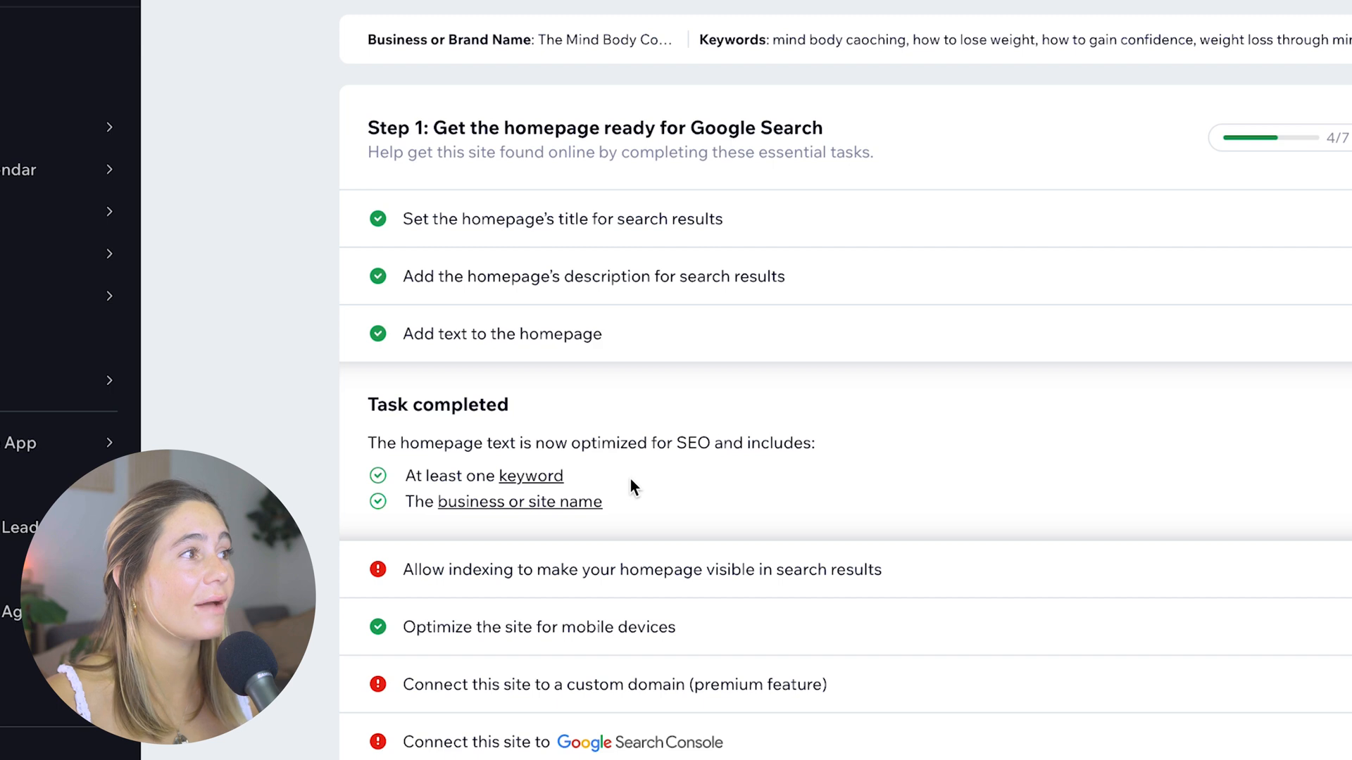
{"action": "mouse_move", "coordinate": [519, 507]}
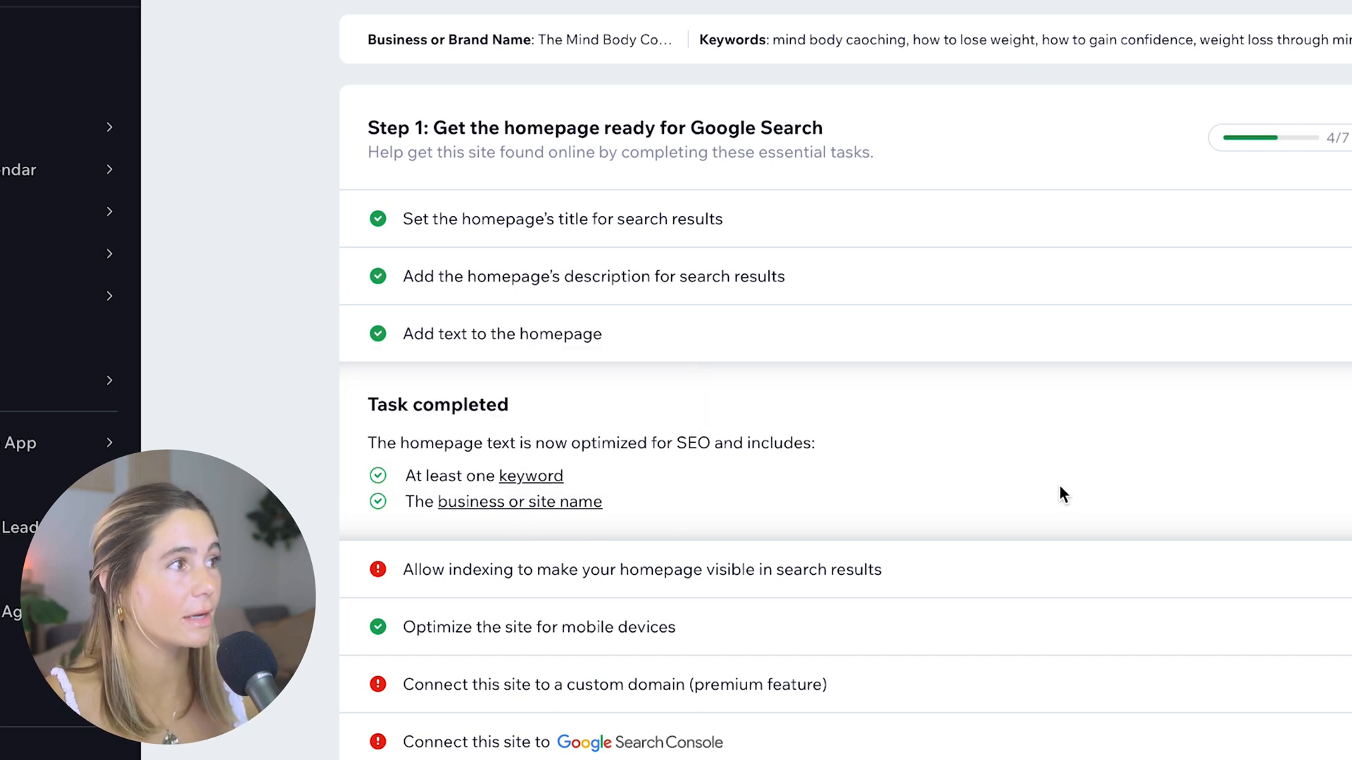
Turn on search engine indexing for the homepage and site, and apply it
{"action": "left_click", "coordinate": [482, 569]}
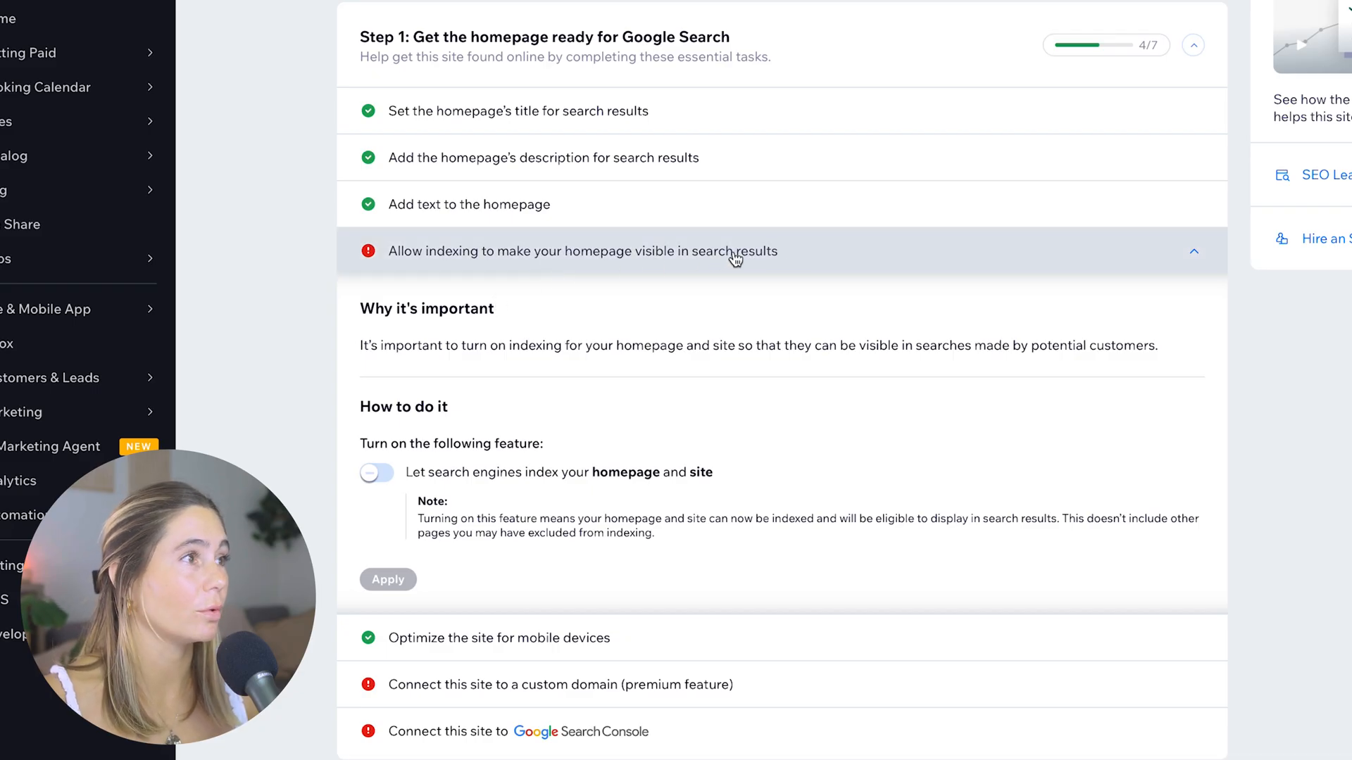
{"action": "scroll", "coordinate": [486, 387], "scroll_direction": "up", "scroll_amount": 1}
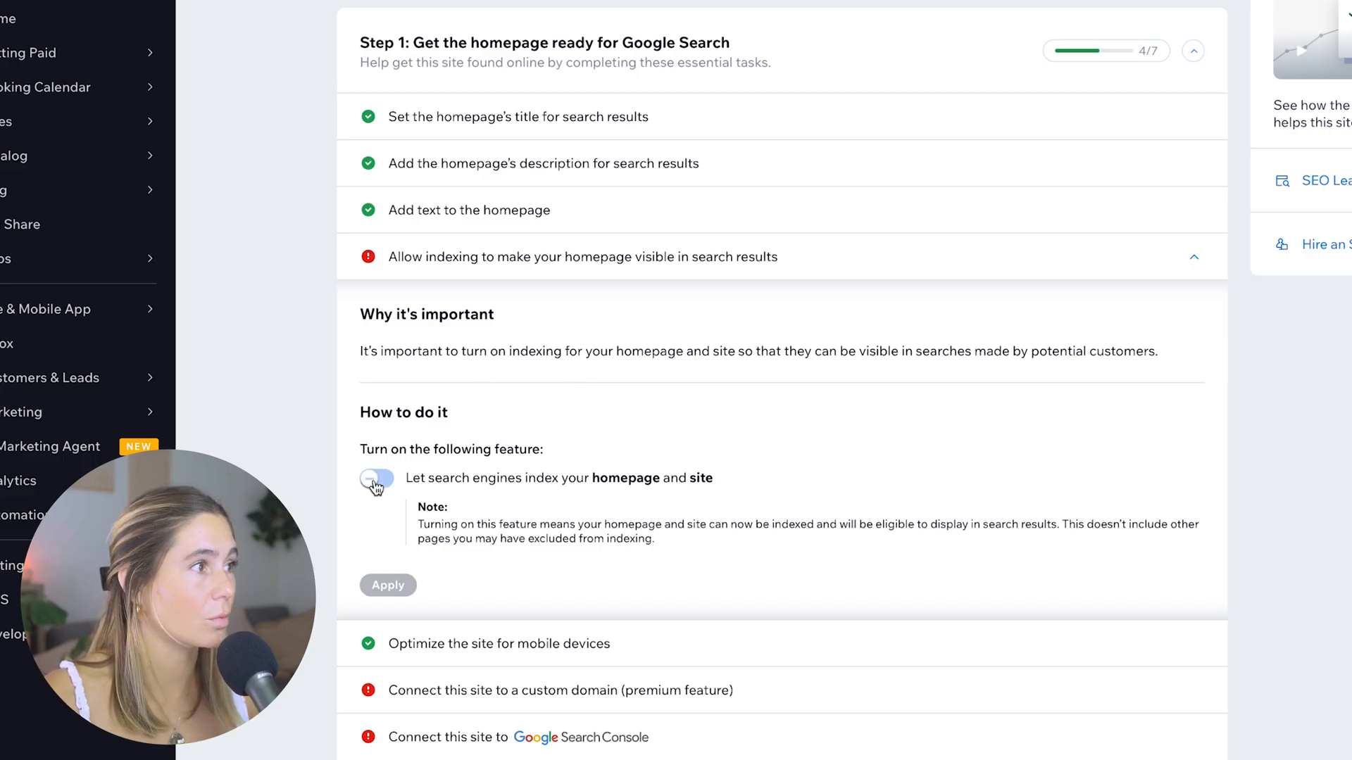
{"action": "left_click", "coordinate": [377, 479]}
{"action": "left_click", "coordinate": [398, 583]}
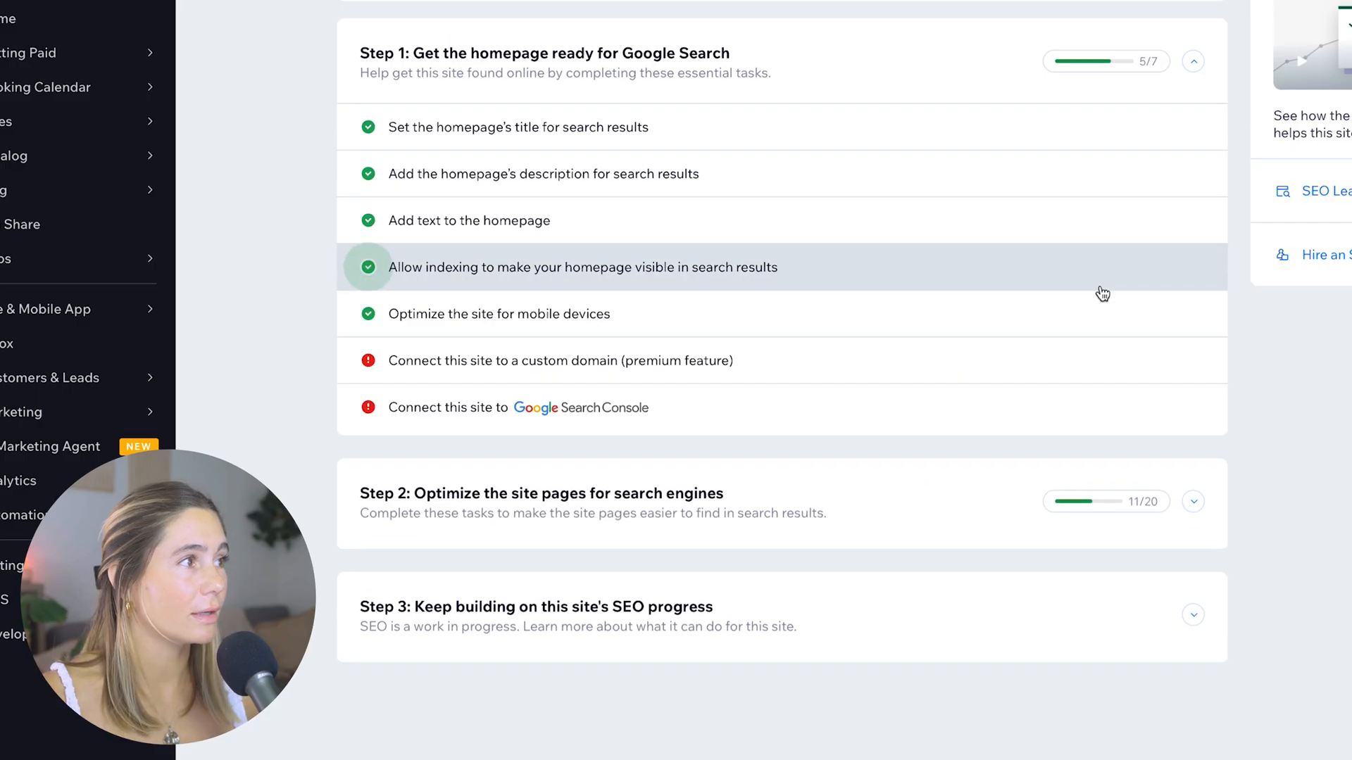
Review the mobile optimization, custom domain and Google Search Console tasks, including the page for connecting a domain
{"action": "left_click", "coordinate": [1101, 293]}
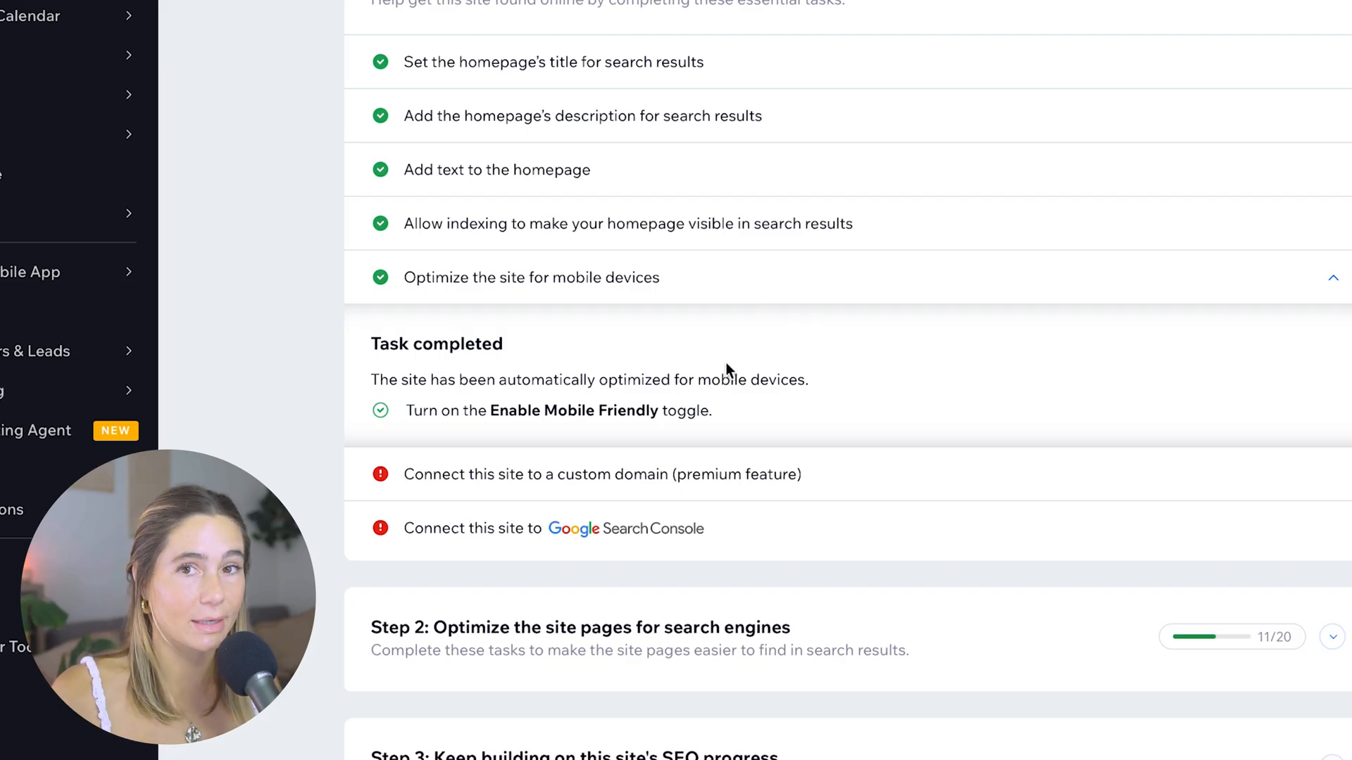
{"action": "left_click", "coordinate": [661, 474]}
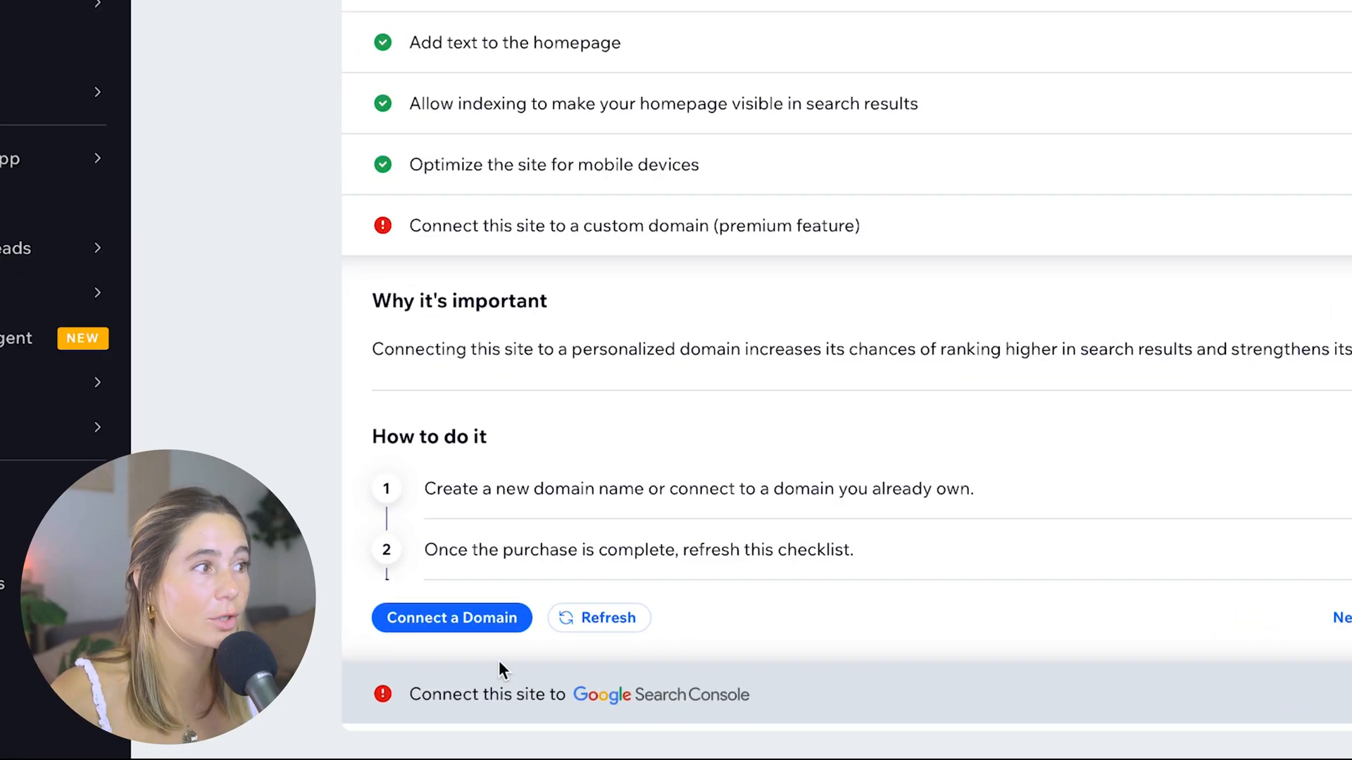
{"action": "left_click", "coordinate": [411, 624]}
{"action": "left_click", "coordinate": [447, 356]}
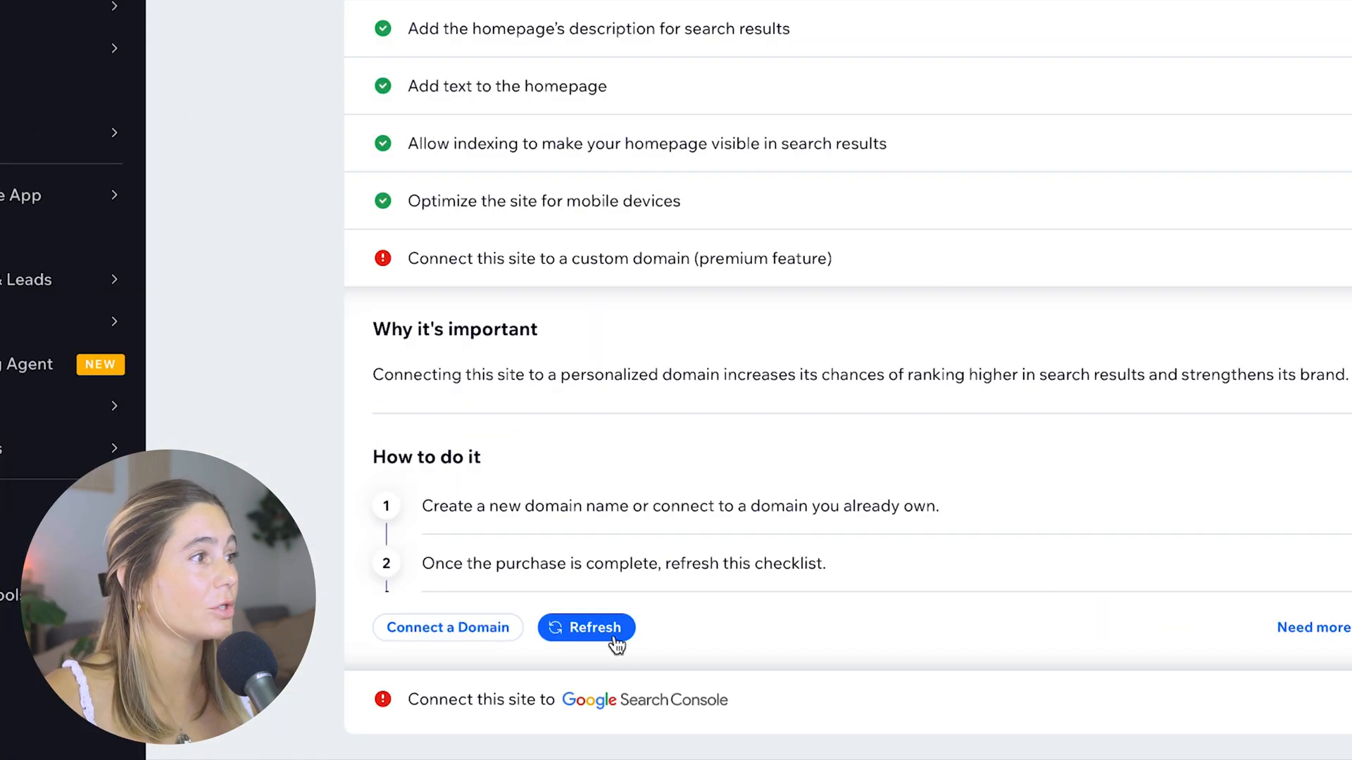
{"action": "left_click", "coordinate": [563, 699]}
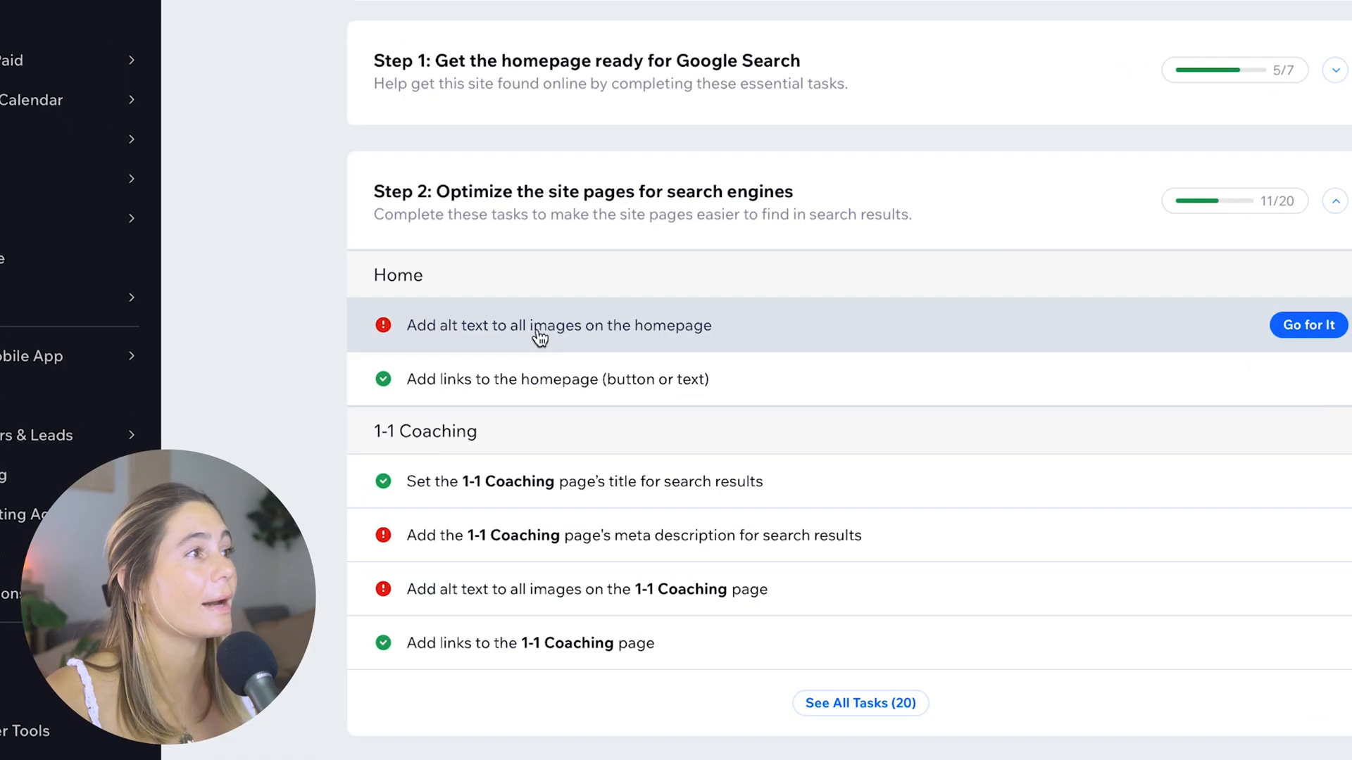
Open the homepage's image alt text task, review the alt text entry of every image and apply the entries
{"action": "left_click", "coordinate": [504, 345]}
{"action": "scroll", "coordinate": [729, 337], "scroll_direction": "down", "scroll_amount": 1}
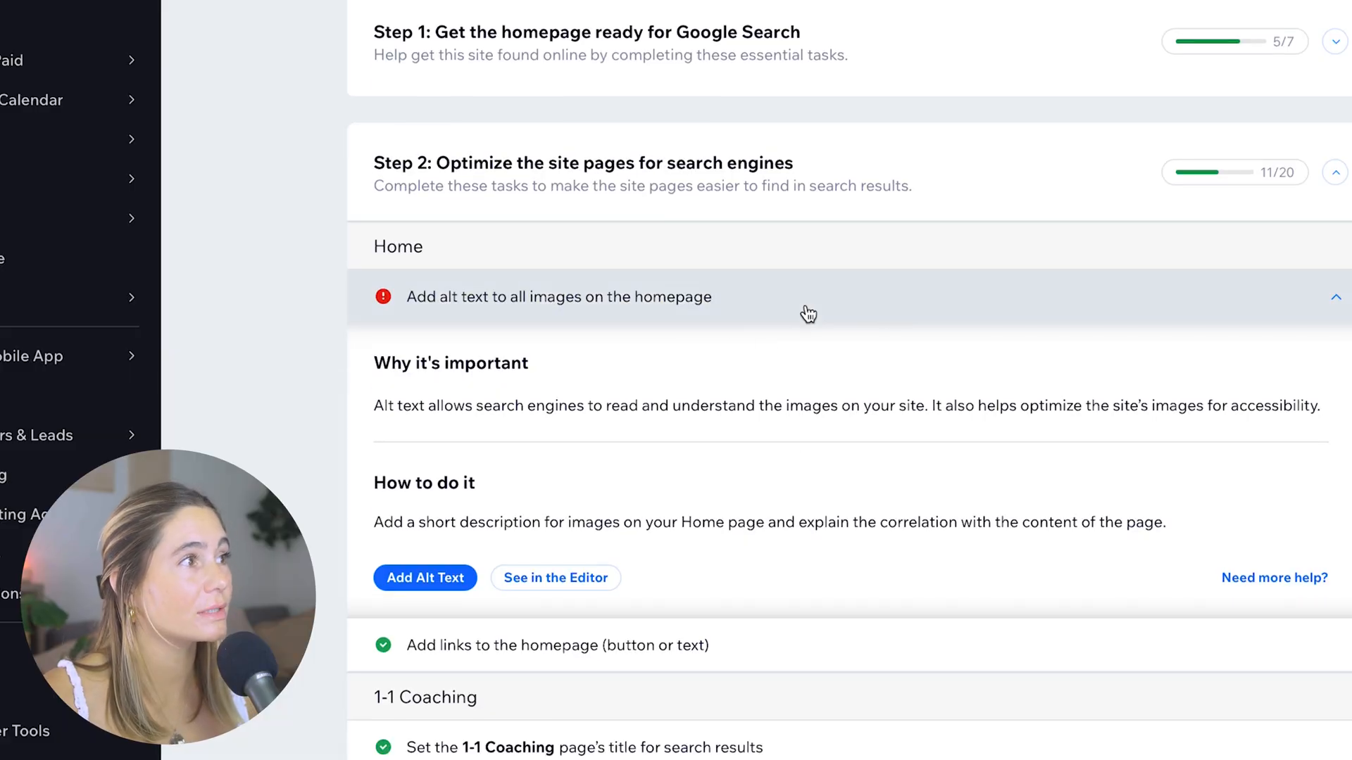
{"action": "left_click", "coordinate": [426, 577]}
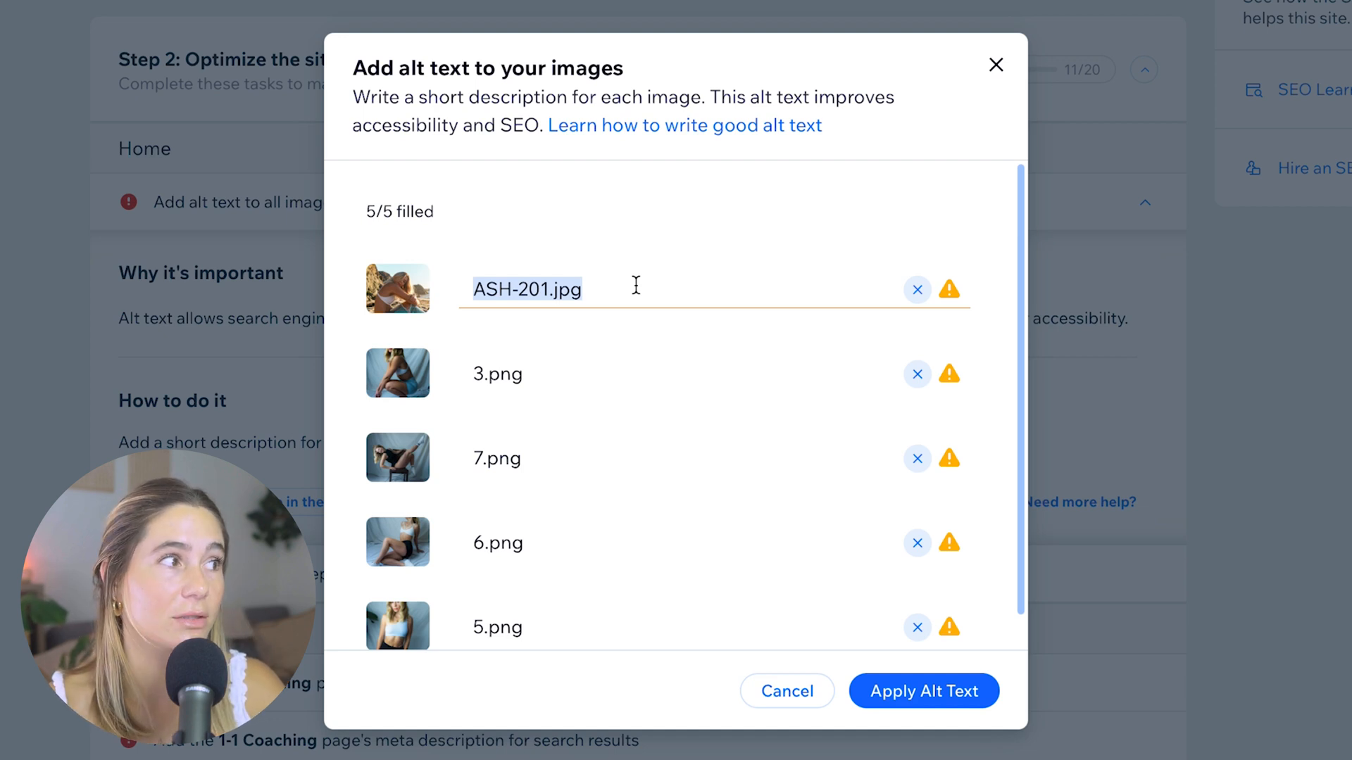
{"action": "scroll", "coordinate": [643, 417], "scroll_direction": "down", "scroll_amount": 1}
{"action": "scroll", "coordinate": [642, 411], "scroll_direction": "up", "scroll_amount": 1}
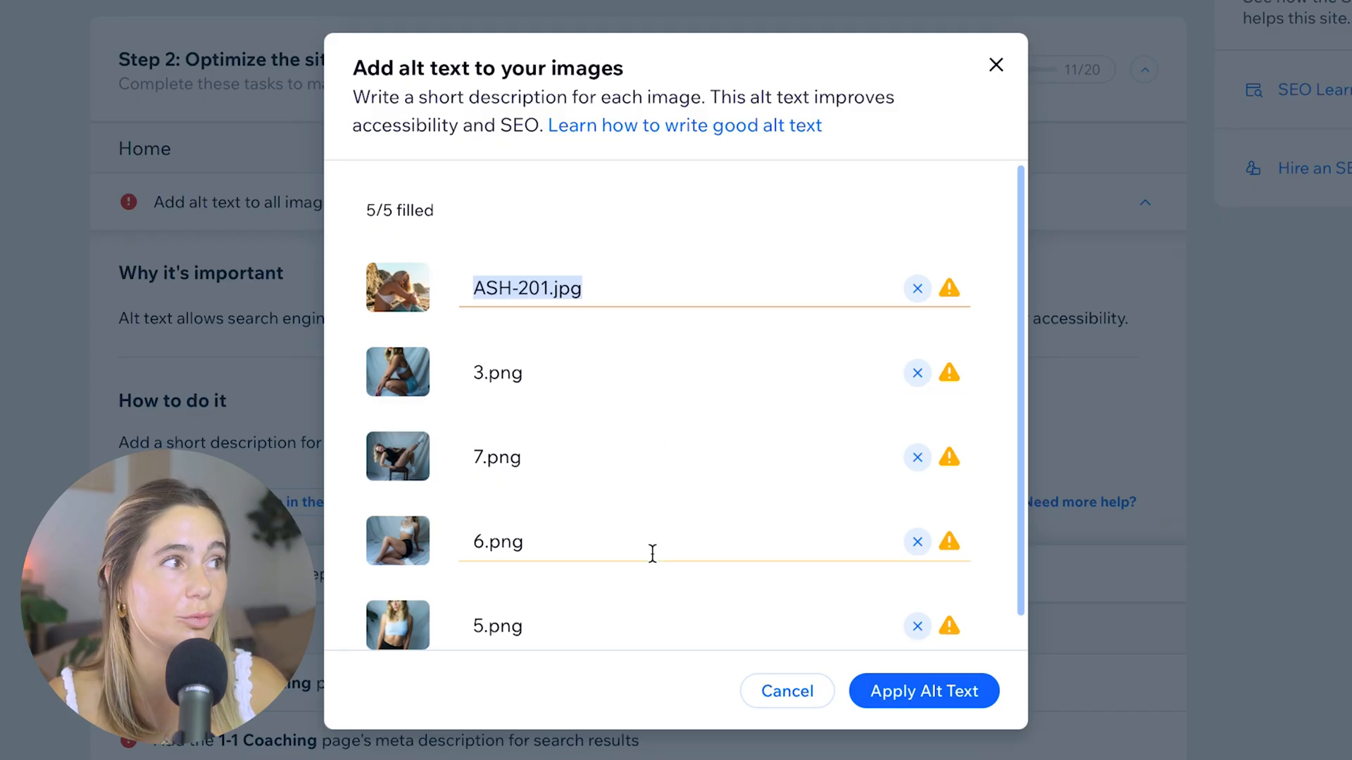
{"action": "left_click", "coordinate": [940, 693]}
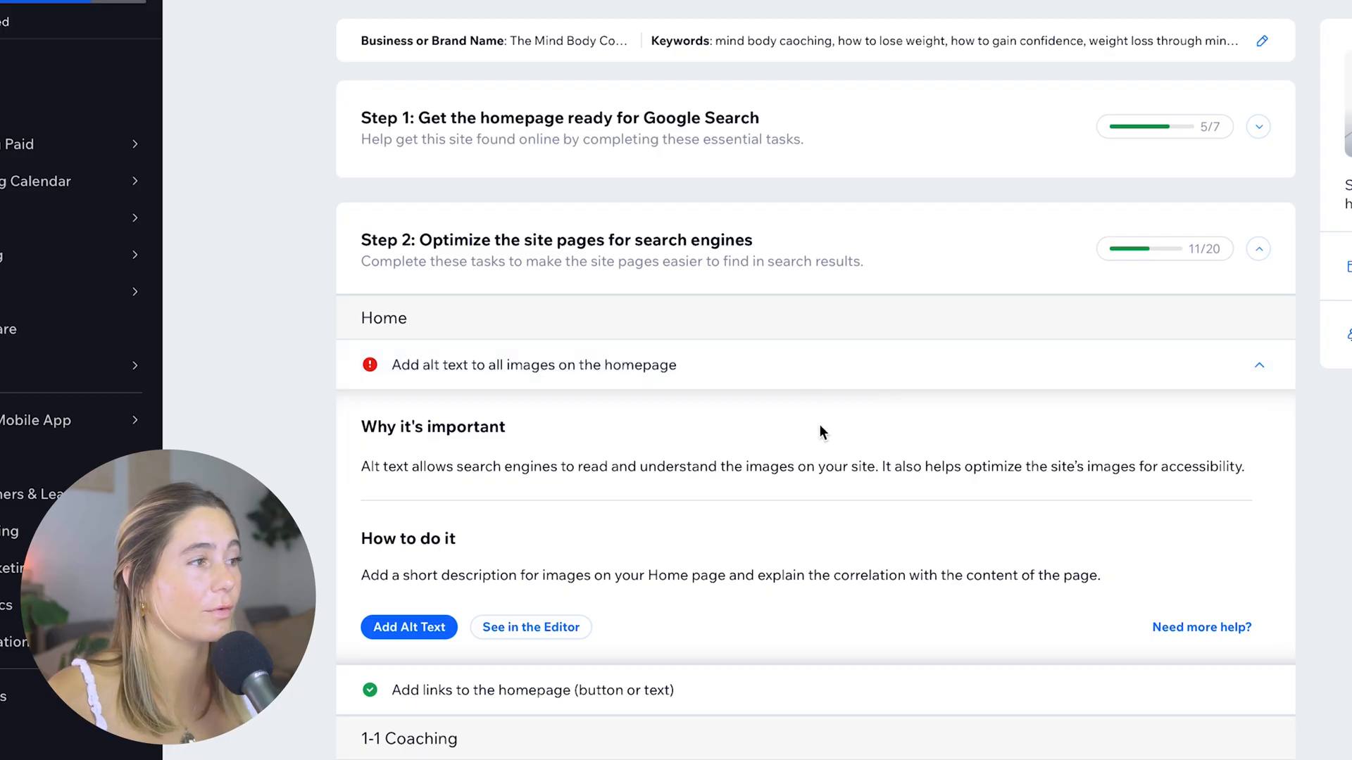
Check the homepage links task, open the homepage in the site editor and inspect its "Book Your Free Call" button
{"action": "left_click", "coordinate": [528, 690]}
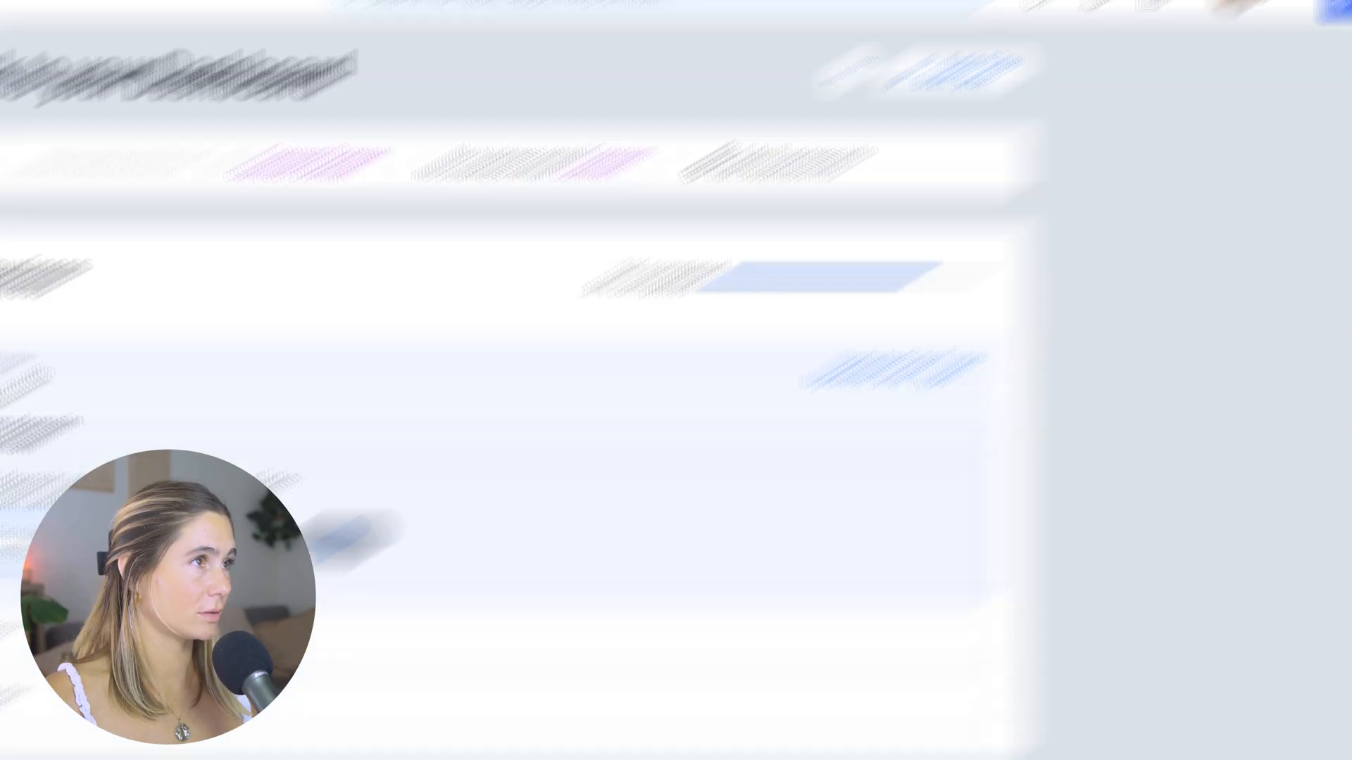
{"action": "left_click", "coordinate": [956, 72]}
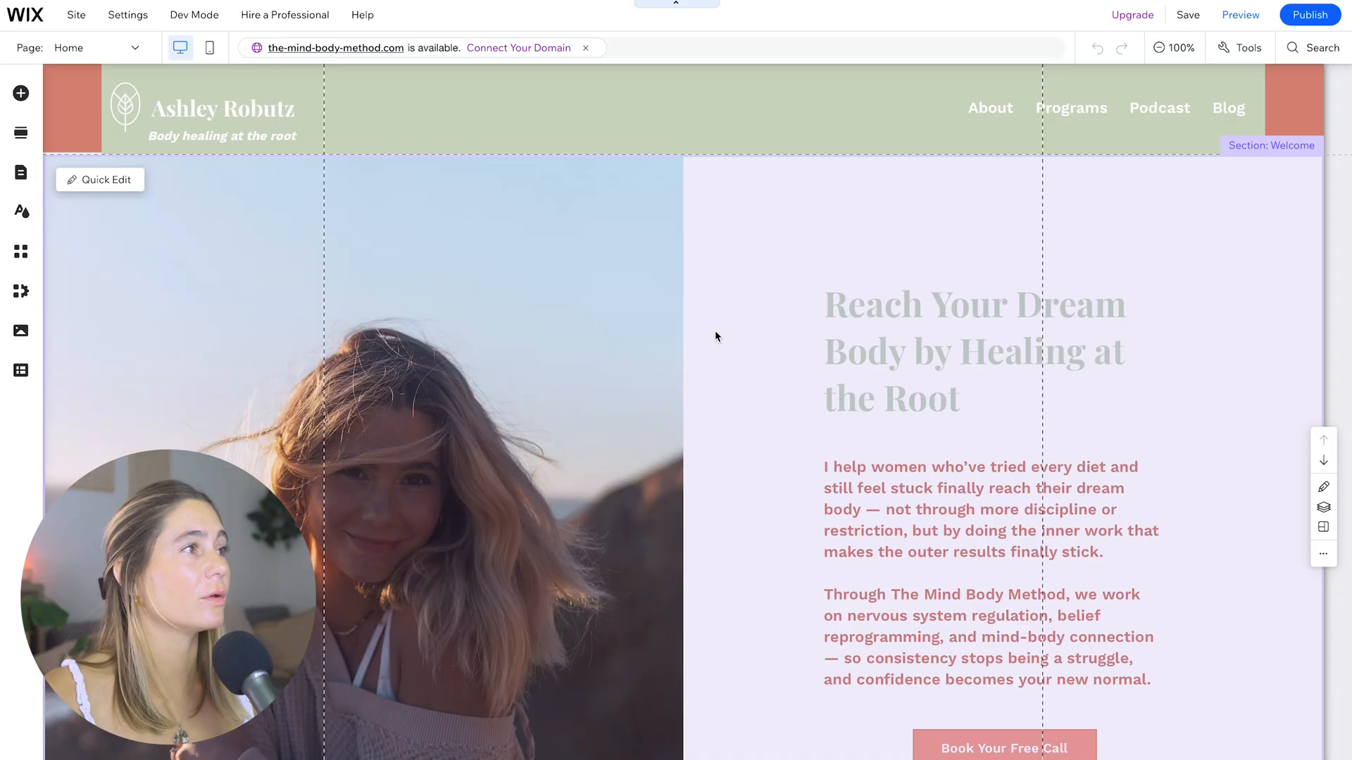
{"action": "scroll", "coordinate": [892, 313], "scroll_direction": "down", "scroll_amount": 4}
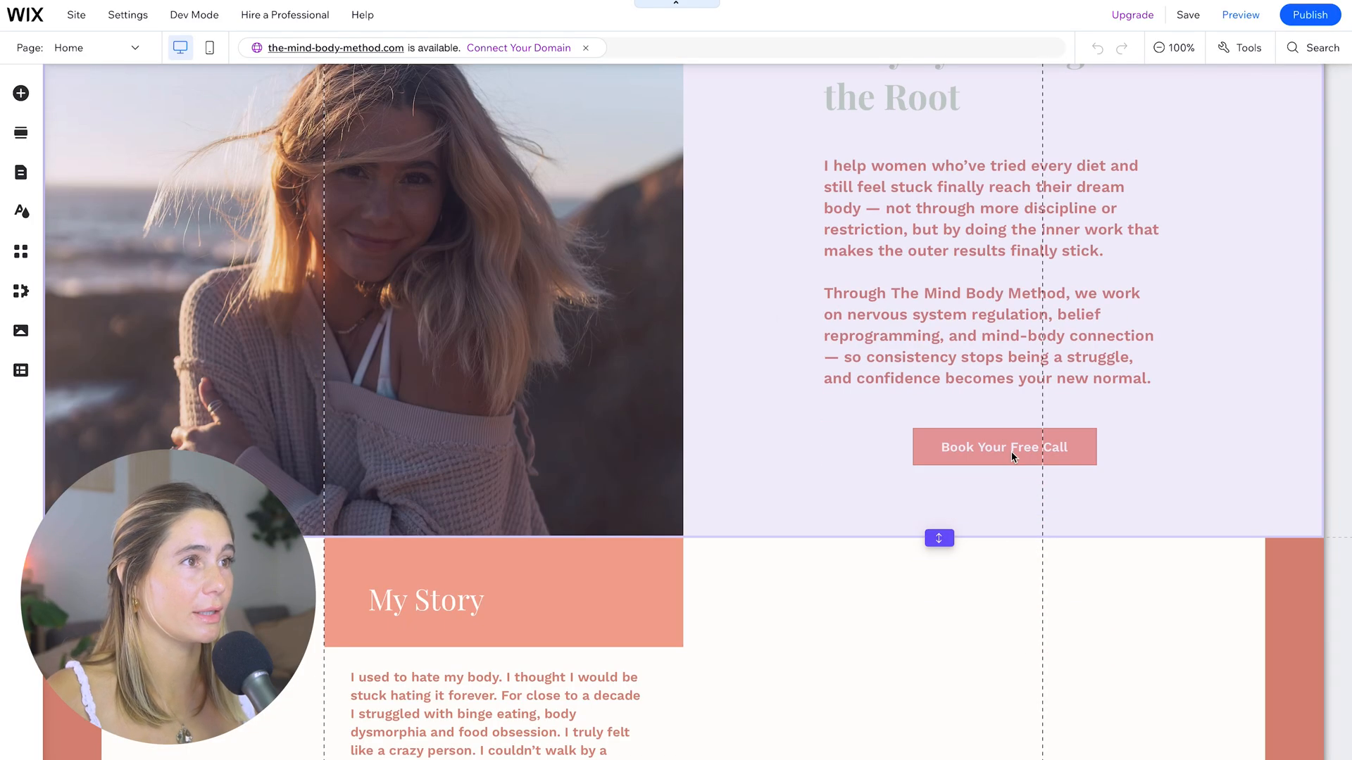
{"action": "left_click", "coordinate": [1011, 450]}
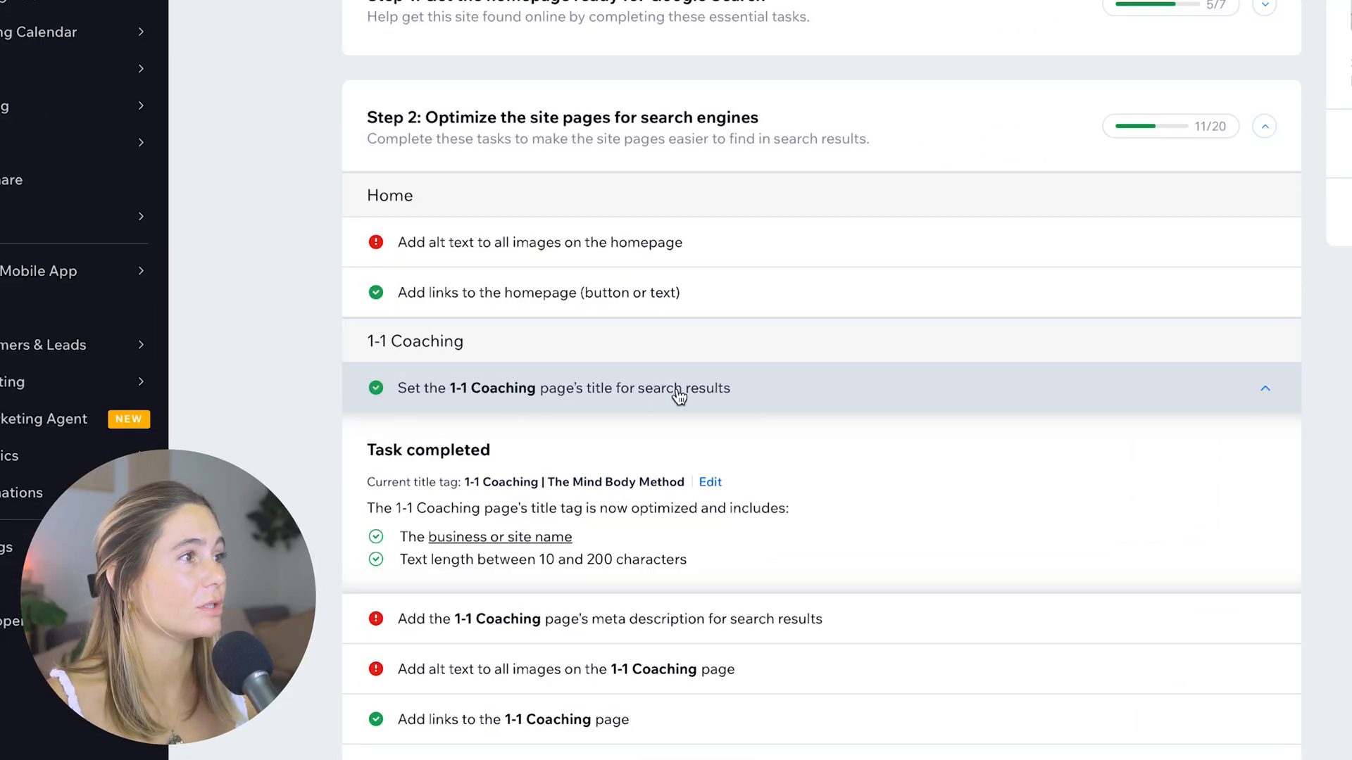
Review the 1-1 Coaching page's meta description and image alt text tasks in the SEO checklist
{"action": "left_click", "coordinate": [645, 637]}
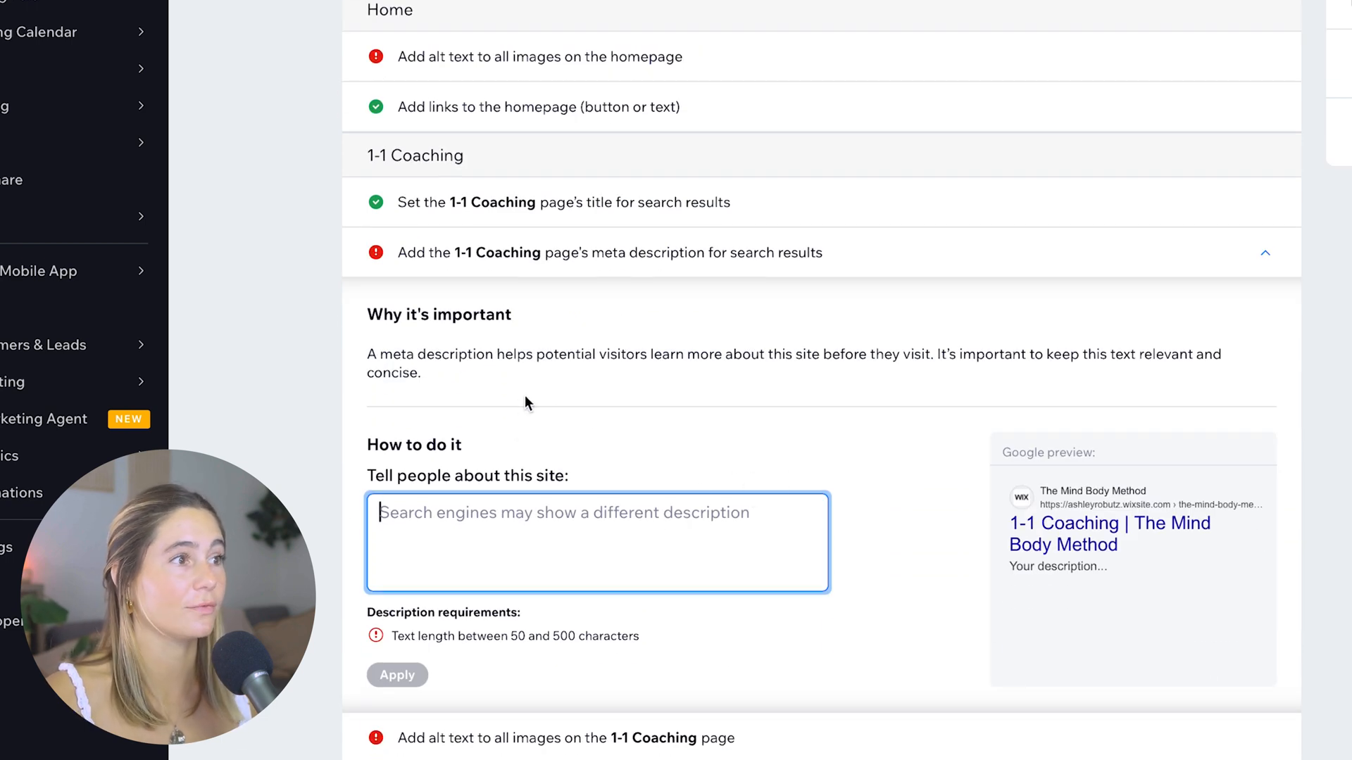
{"action": "left_click", "coordinate": [612, 736]}
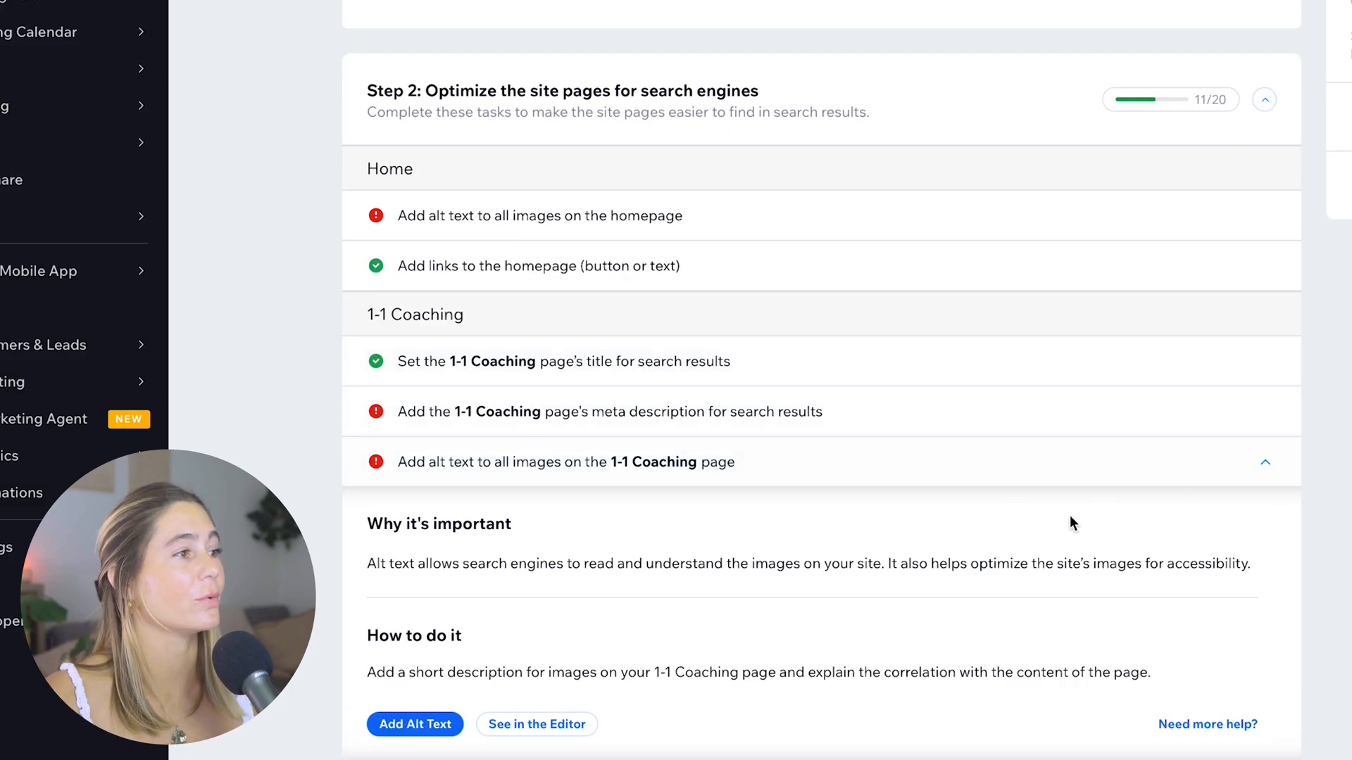